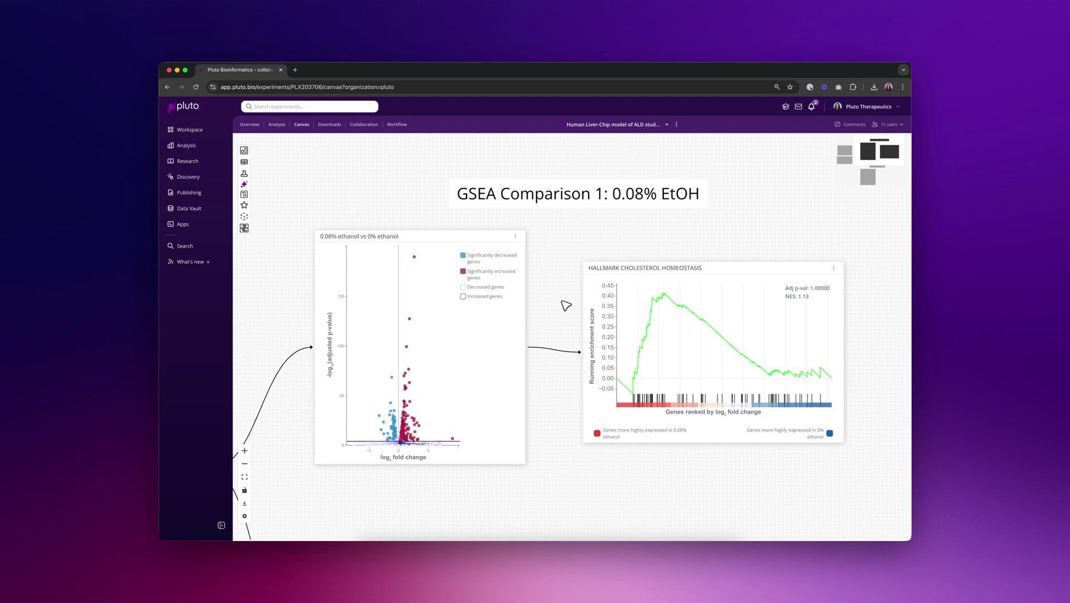
# Step: Review the 0.08% ethanol plots on the canvas, then examine the ALD Liver-Chip image and the sample table of treatments and donors
pyautogui.moveTo(649, 332)
pyautogui.moveTo(413, 337)
pyautogui.moveTo(417, 260)
pyautogui.moveTo(631, 358)
pyautogui.hscroll(-3, 329, 262)
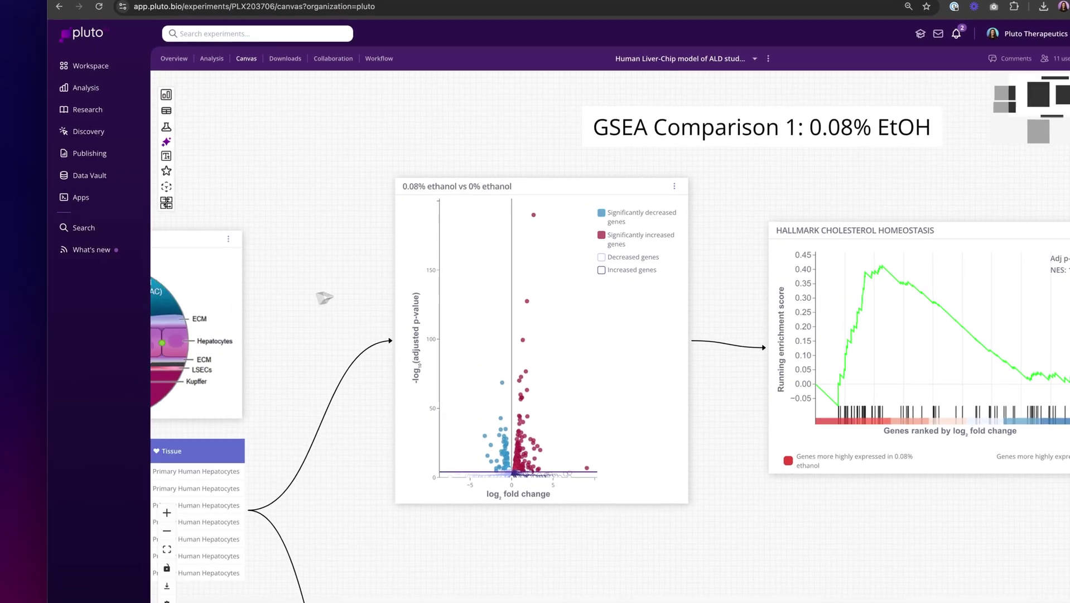
pyautogui.scroll(-3, 323, 297)
pyautogui.moveTo(347, 292); pyautogui.dragTo(639, 281)
pyautogui.scroll(5, 618, 305)
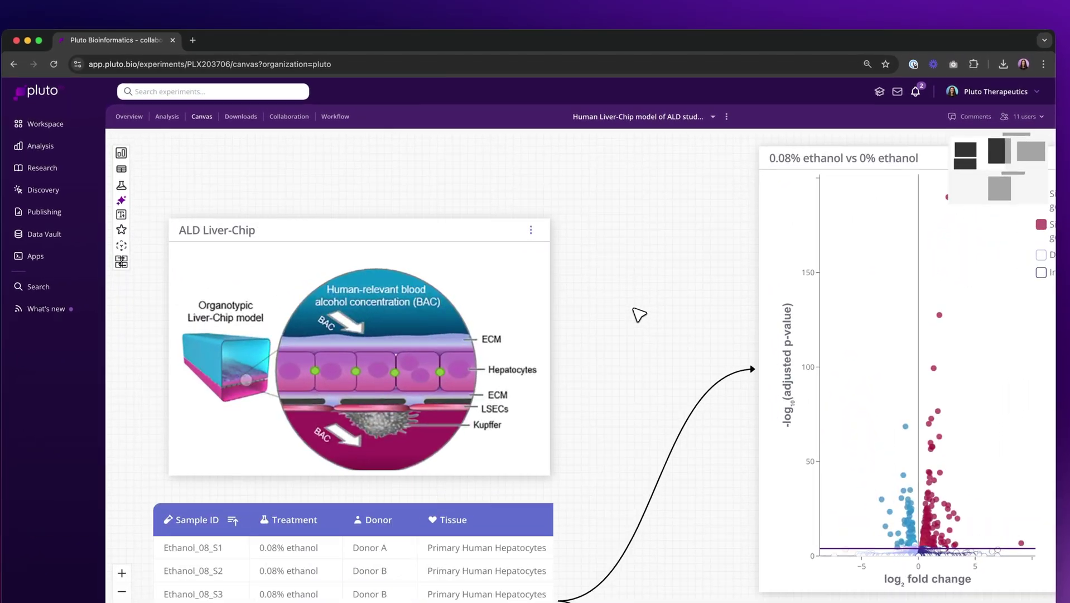
pyautogui.moveTo(614, 350); pyautogui.dragTo(747, 284)
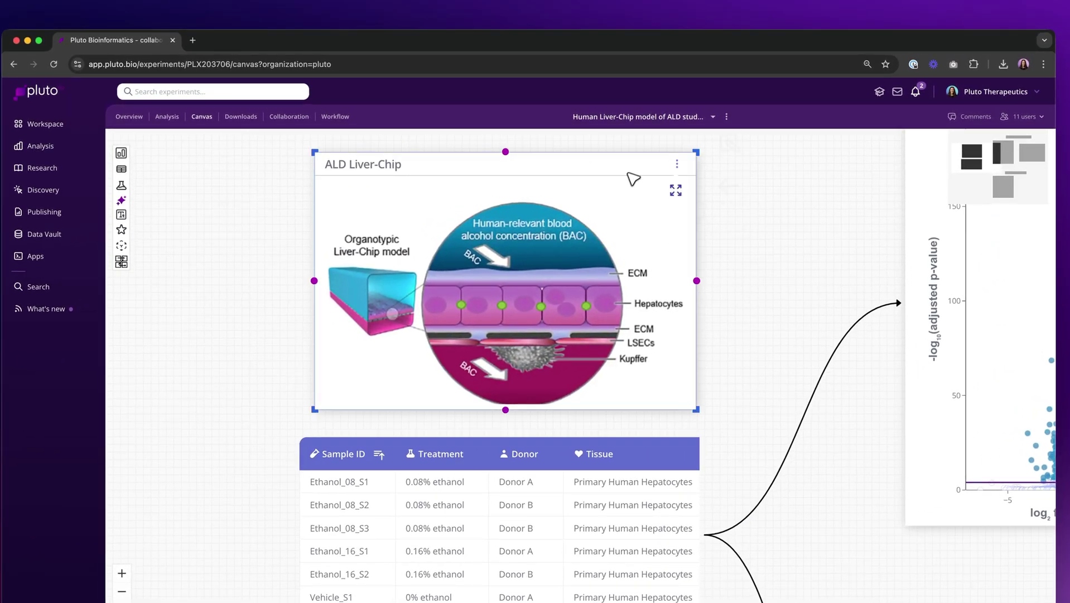
pyautogui.moveTo(633, 174)
pyautogui.mouseDown()
pyautogui.moveTo(599, 167)
pyautogui.moveTo(640, 167)
pyautogui.moveTo(623, 172)
pyautogui.mouseUp()
pyautogui.scroll(-2, 625, 177)
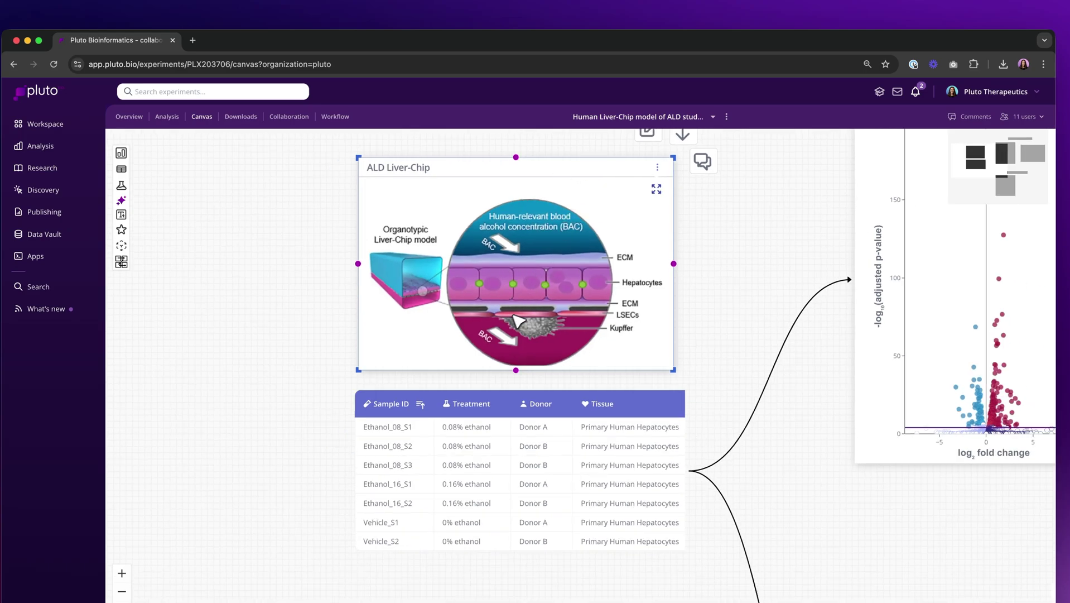
pyautogui.click(328, 339)
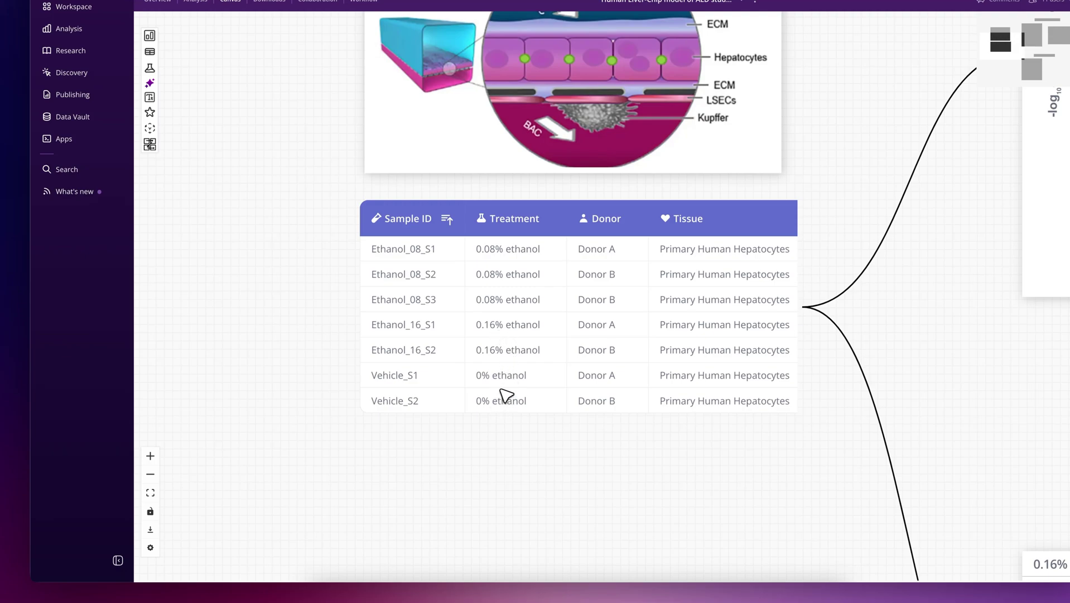
pyautogui.scroll(-3, 561, 465)
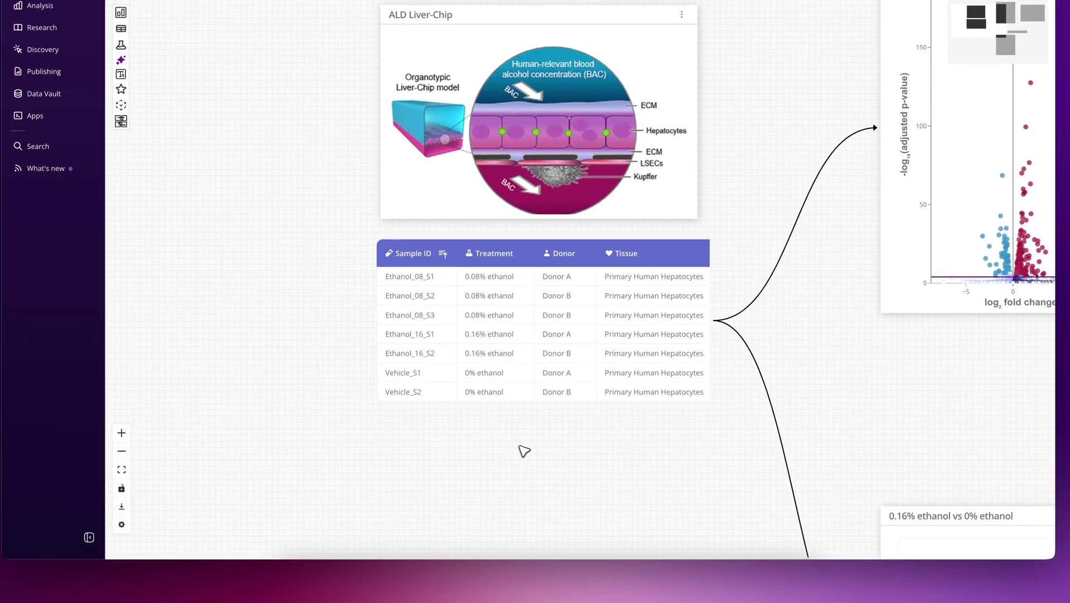
pyautogui.moveTo(524, 451); pyautogui.dragTo(489, 449)
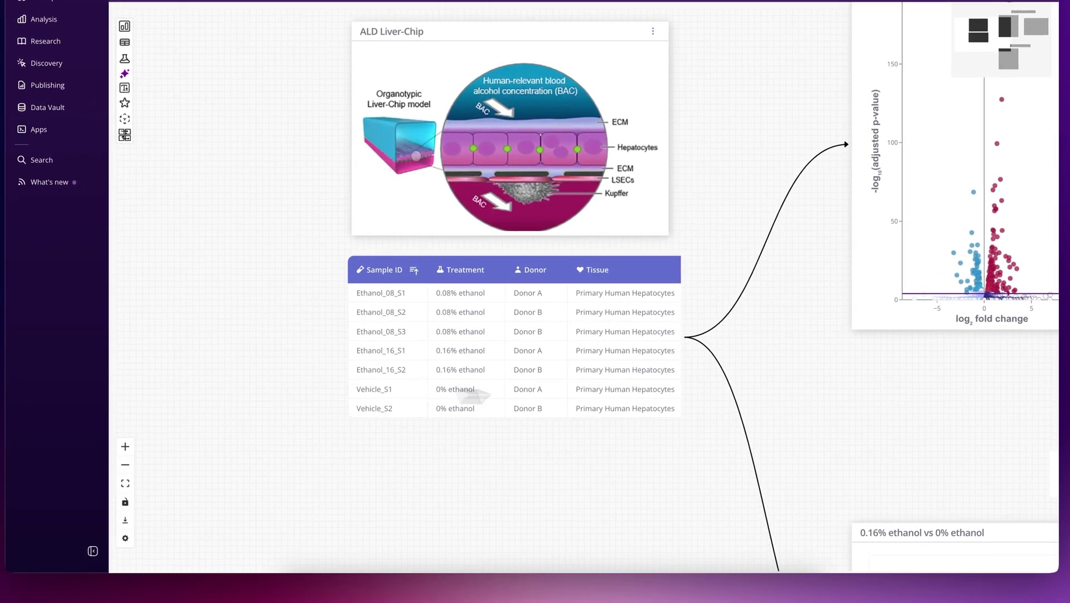
# Step: Inspect individual genes in the 0.08% ethanol vs 0% ethanol volcano plot and examine the linked Hallmark Cholesterol Homeostasis enrichment plot
pyautogui.hscroll(10, 418, 385)
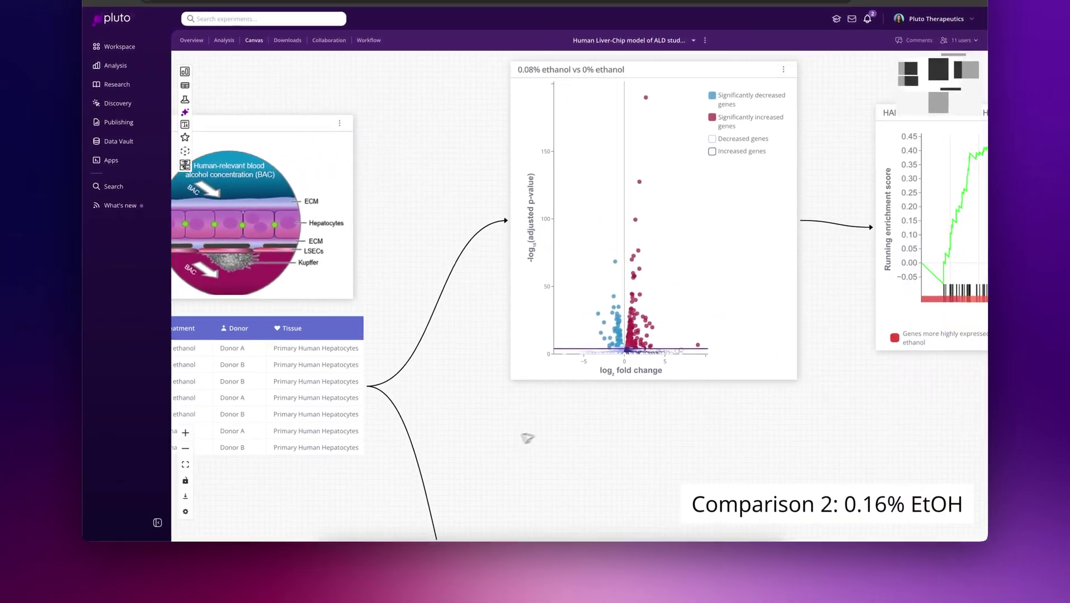
pyautogui.moveTo(528, 438); pyautogui.dragTo(425, 460)
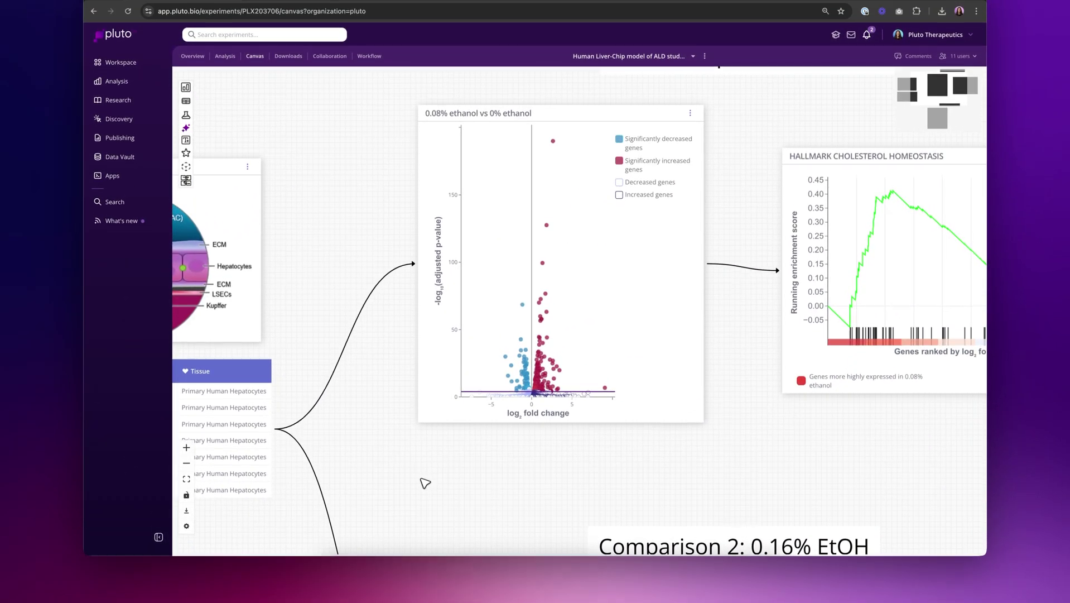
pyautogui.moveTo(551, 242)
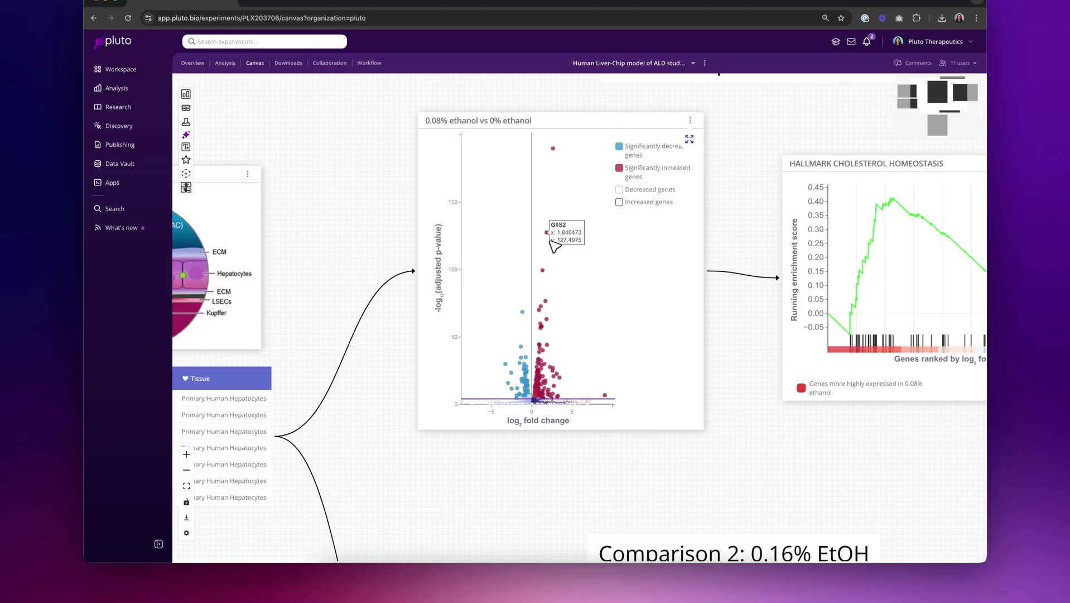
pyautogui.moveTo(546, 316)
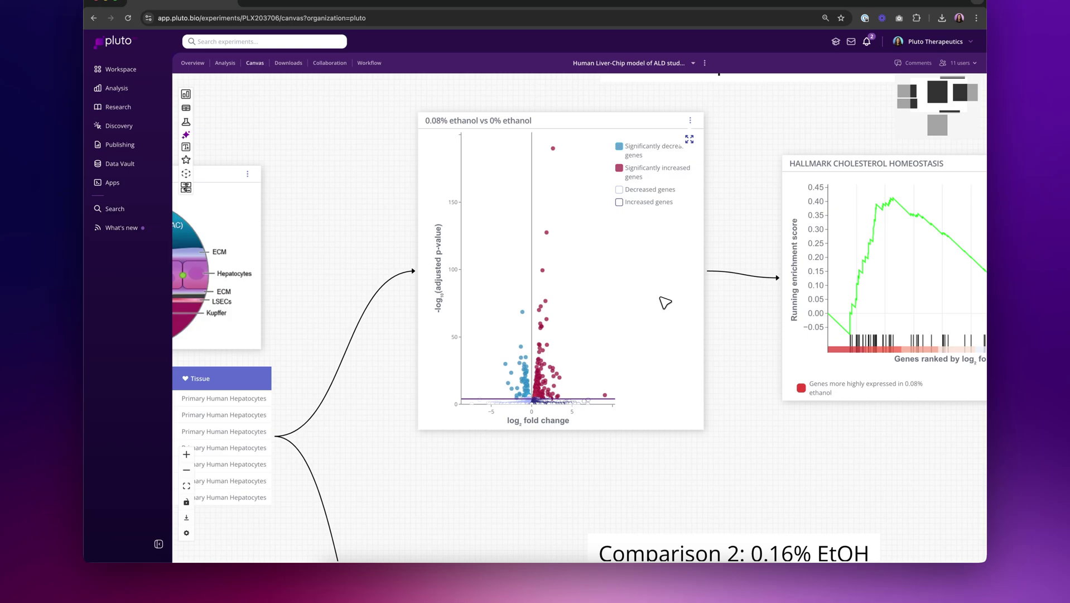
pyautogui.moveTo(554, 150)
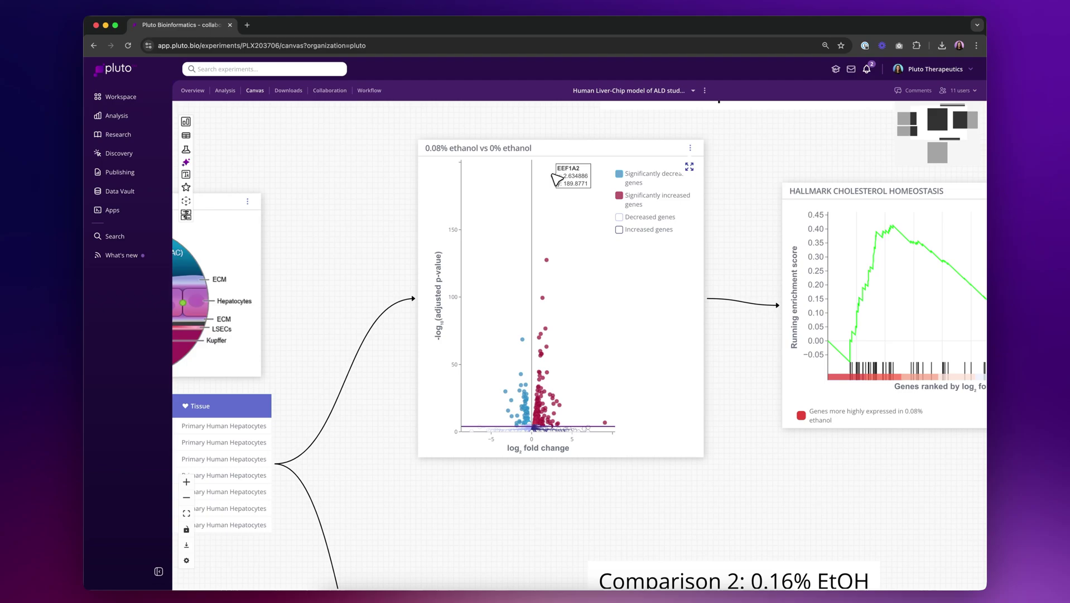
pyautogui.moveTo(552, 258)
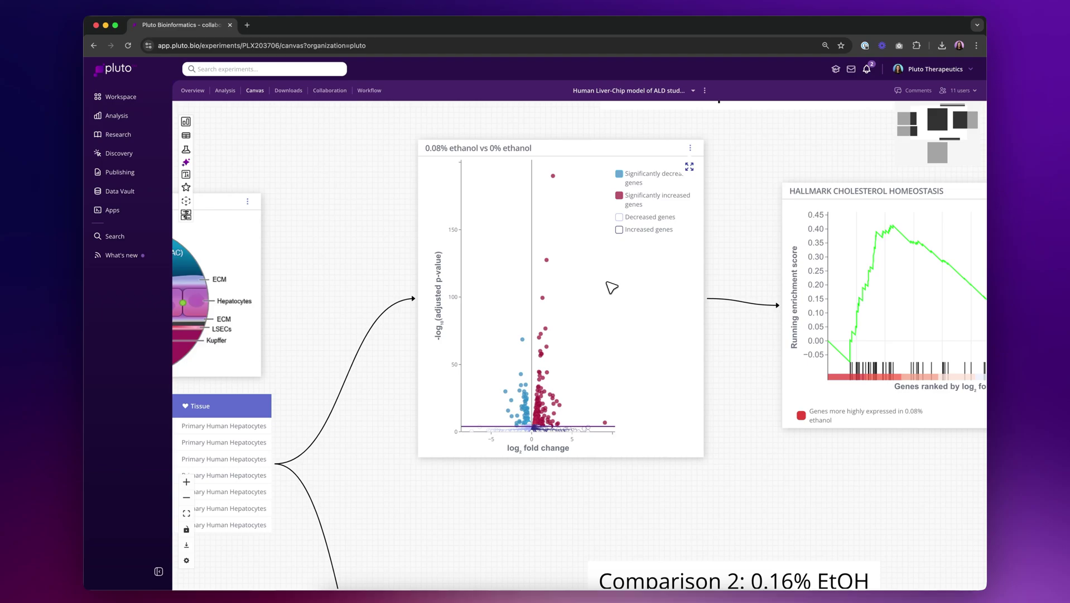
pyautogui.hscroll(5, 720, 491)
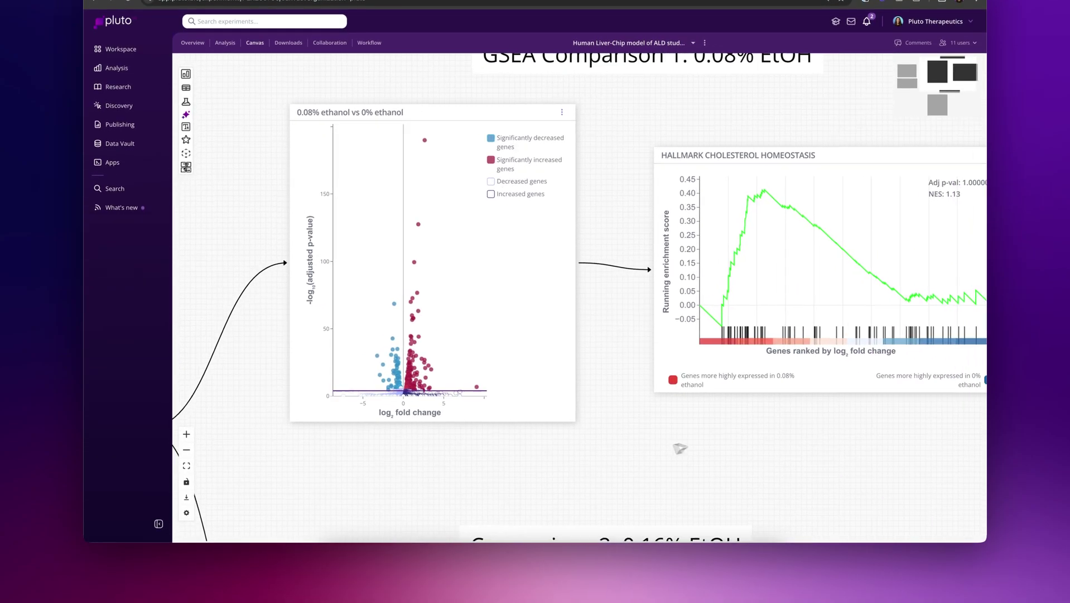
pyautogui.hscroll(2, 680, 448)
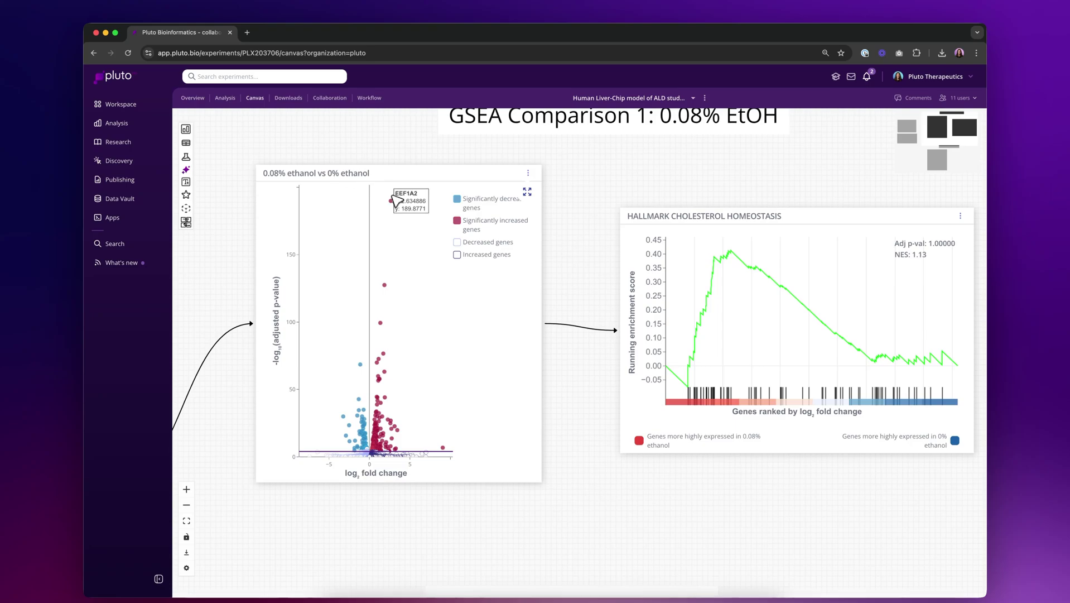
pyautogui.hscroll(2, 491, 360)
pyautogui.scroll(1, 491, 360)
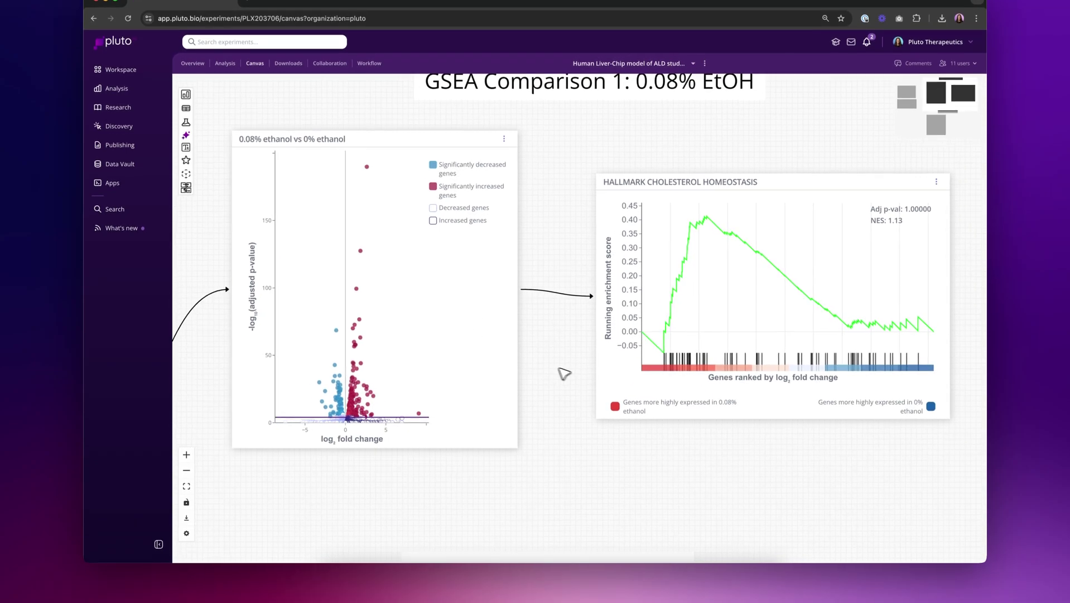
pyautogui.moveTo(647, 421)
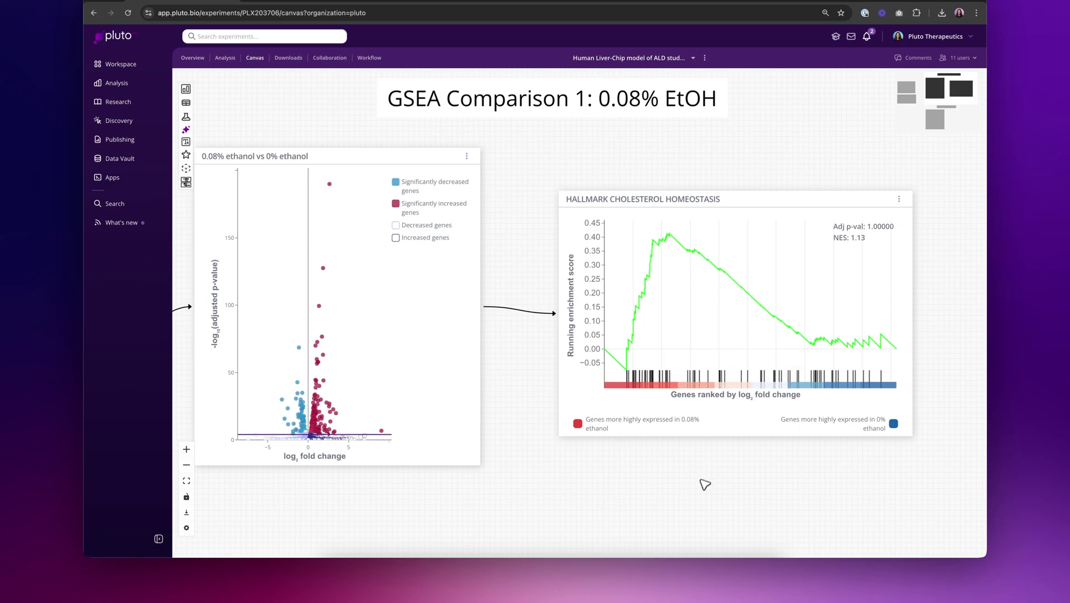
# Step: Examine the labelled genes in the 0.16% ethanol vs 0% ethanol volcano plot under Comparison 2
pyautogui.scroll(-5, 702, 486)
pyautogui.scroll(-4, 700, 451)
pyautogui.hscroll(2, 701, 391)
pyautogui.moveTo(704, 370); pyautogui.dragTo(723, 167)
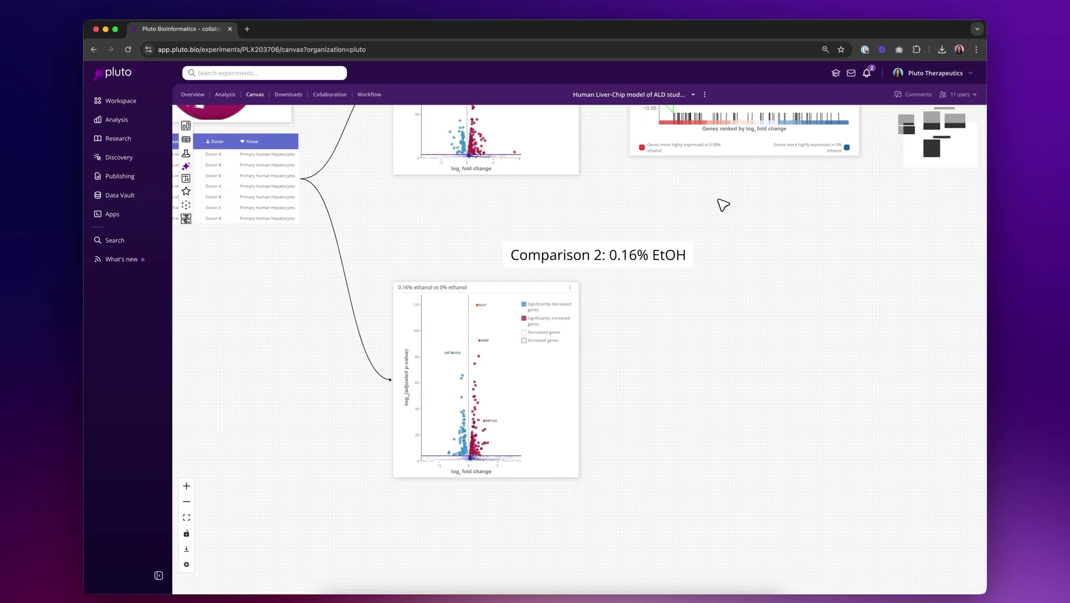
pyautogui.scroll(-1, 633, 351)
pyautogui.hscroll(-1, 633, 351)
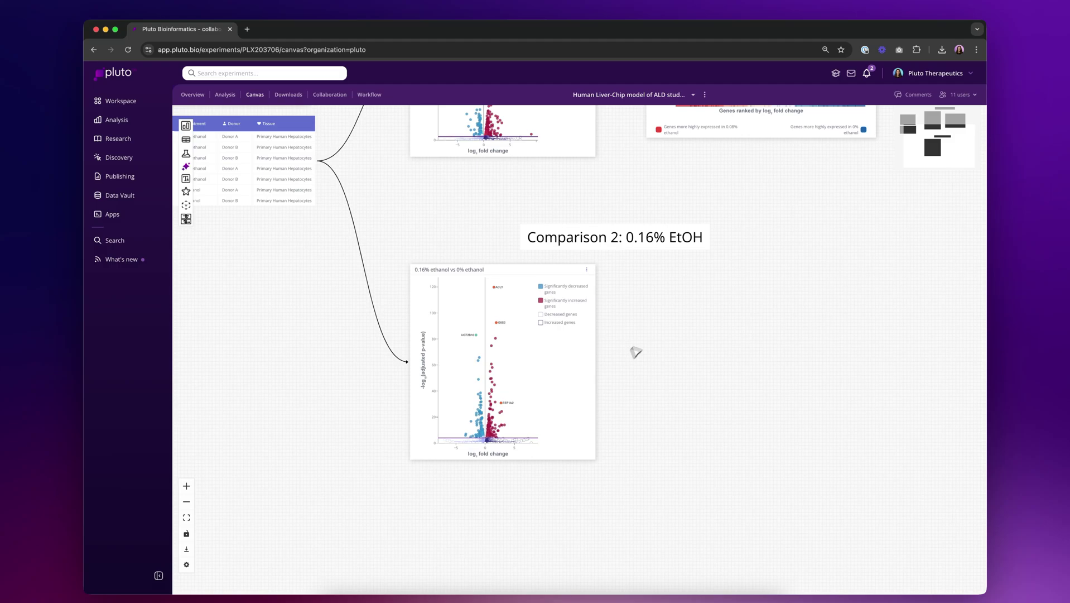
pyautogui.scroll(4, 647, 340)
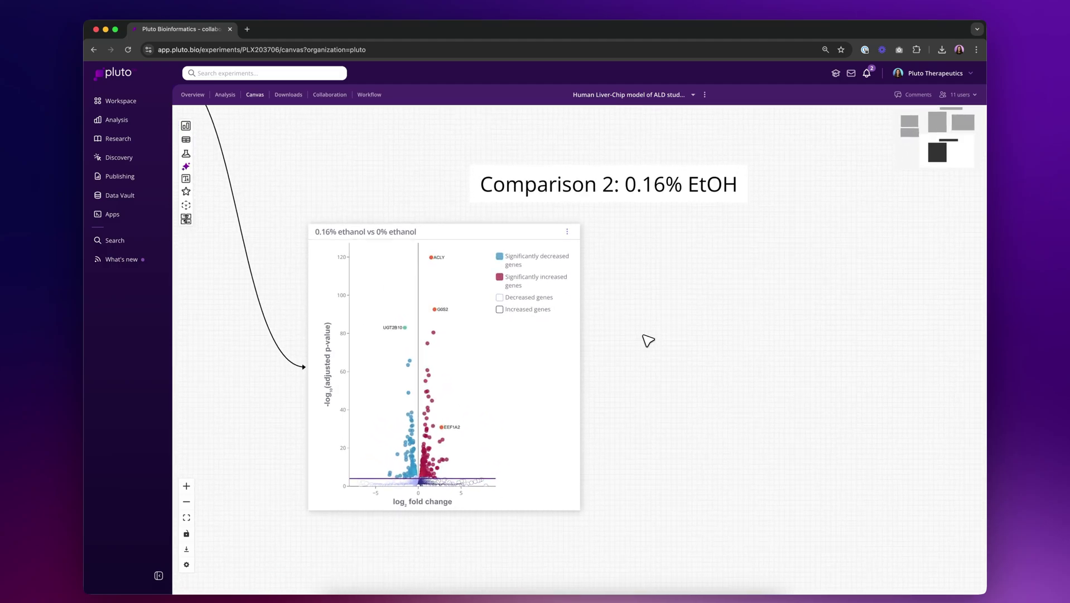
pyautogui.moveTo(698, 320); pyautogui.dragTo(694, 329)
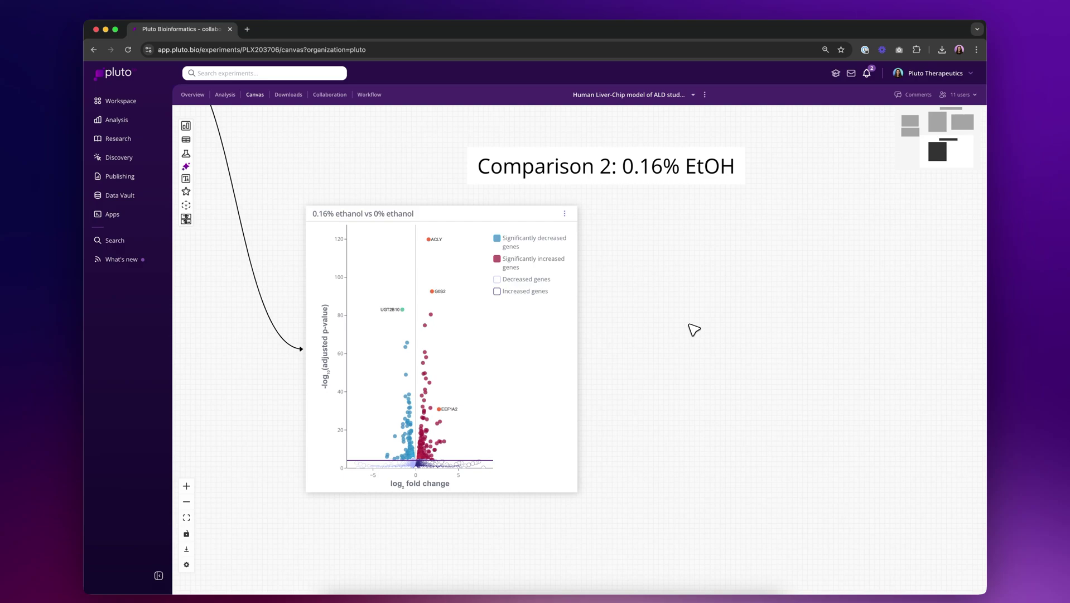
pyautogui.moveTo(431, 249)
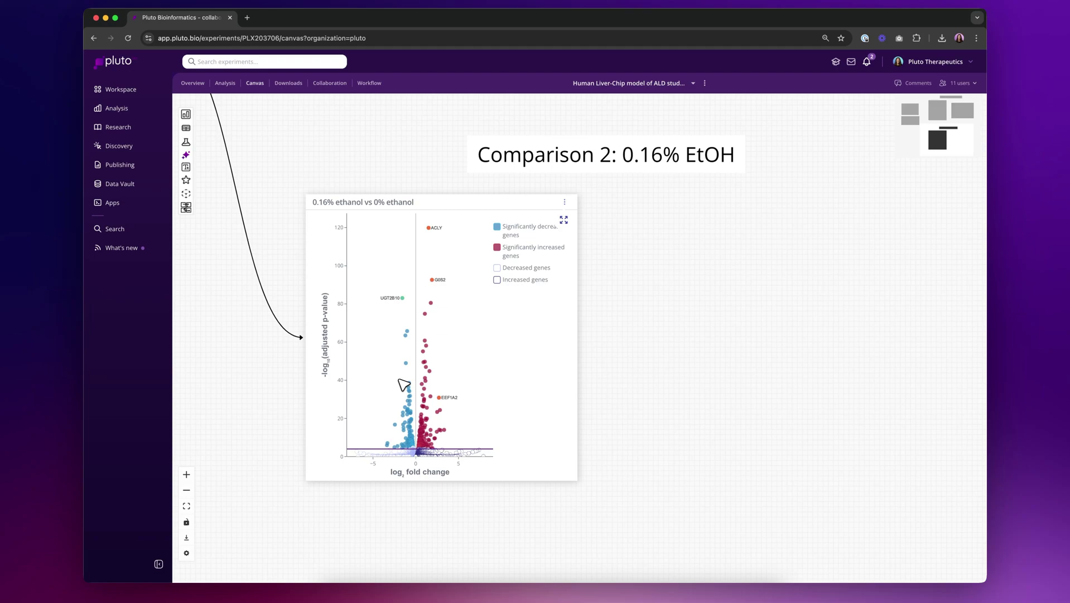
pyautogui.scroll(-2, 678, 351)
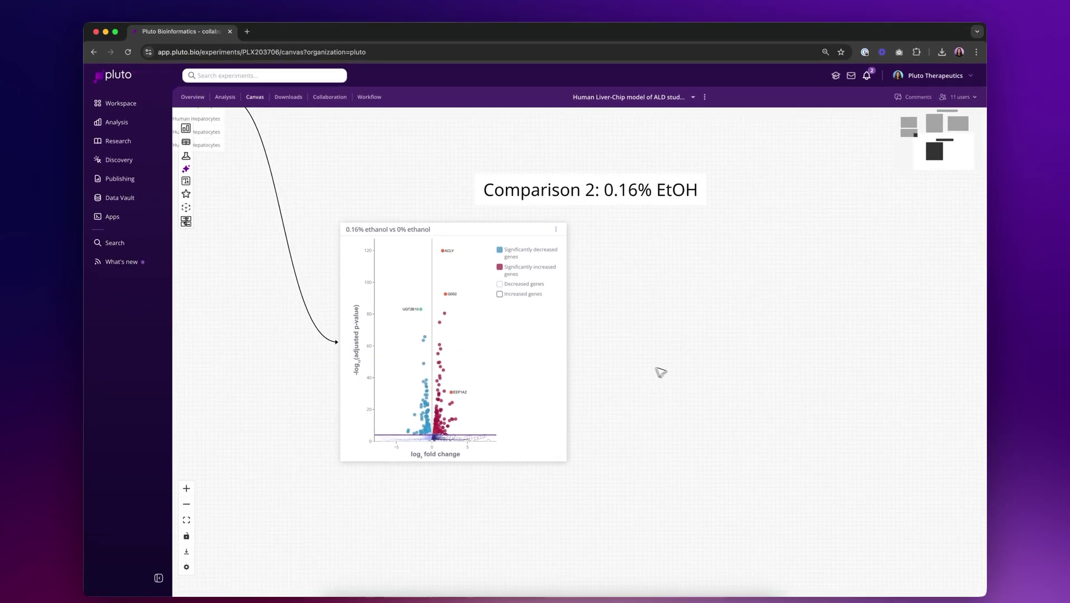
pyautogui.moveTo(661, 371); pyautogui.dragTo(609, 368)
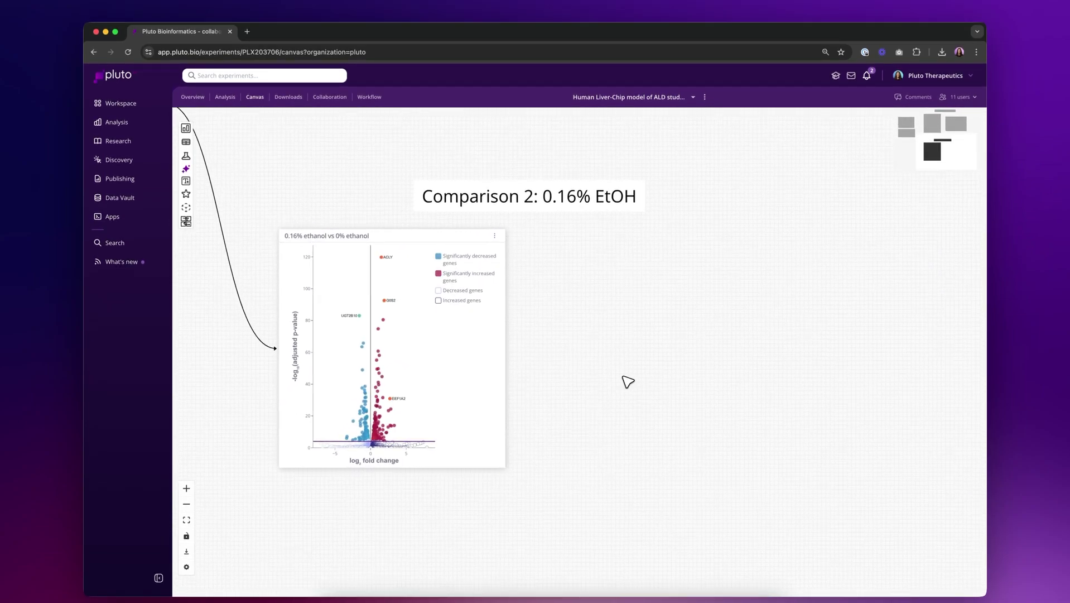
# Step: Start a new analysis on the canvas and select Gene set enrichment as its type
pyautogui.click(186, 128)
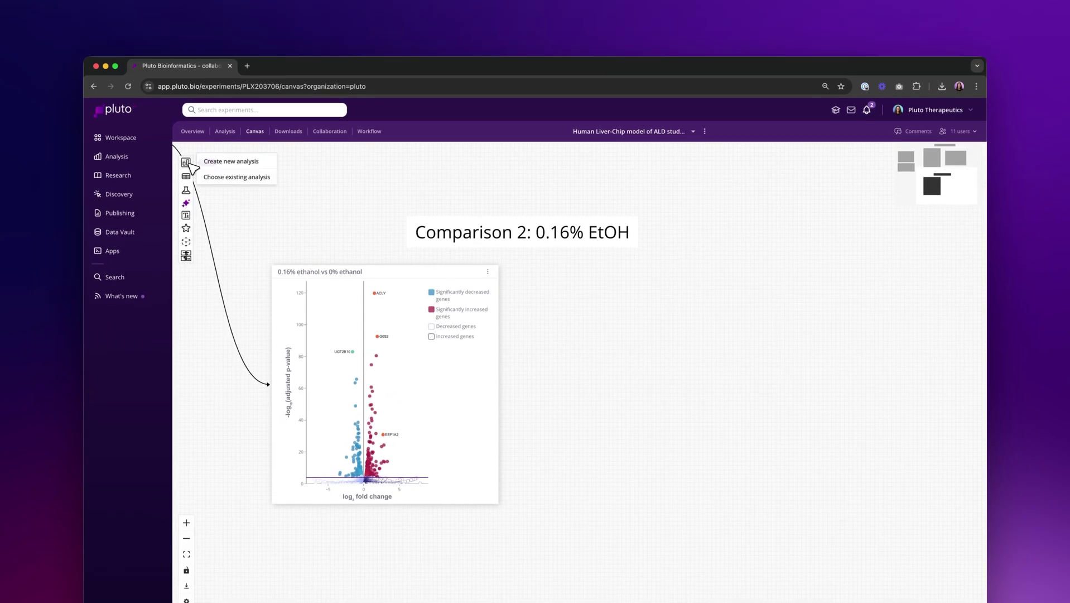
pyautogui.click(232, 162)
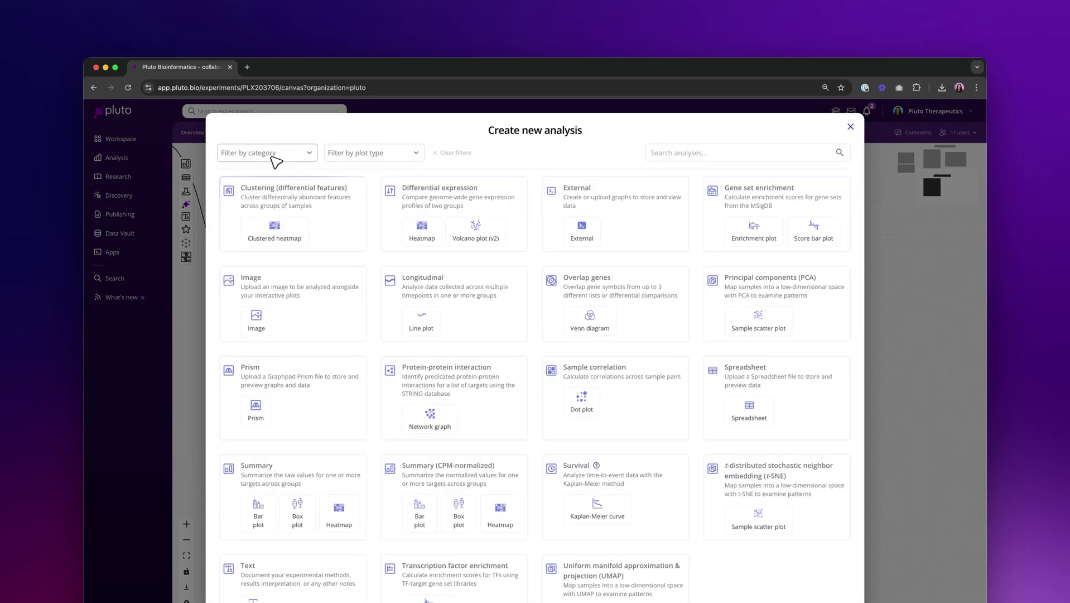
pyautogui.click(276, 159)
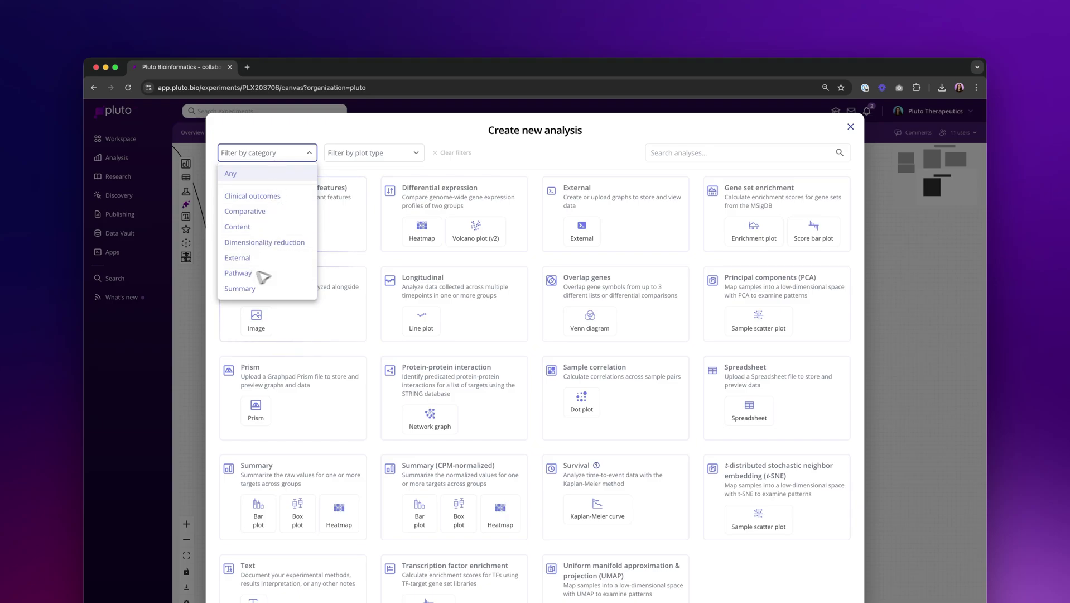
pyautogui.click(754, 211)
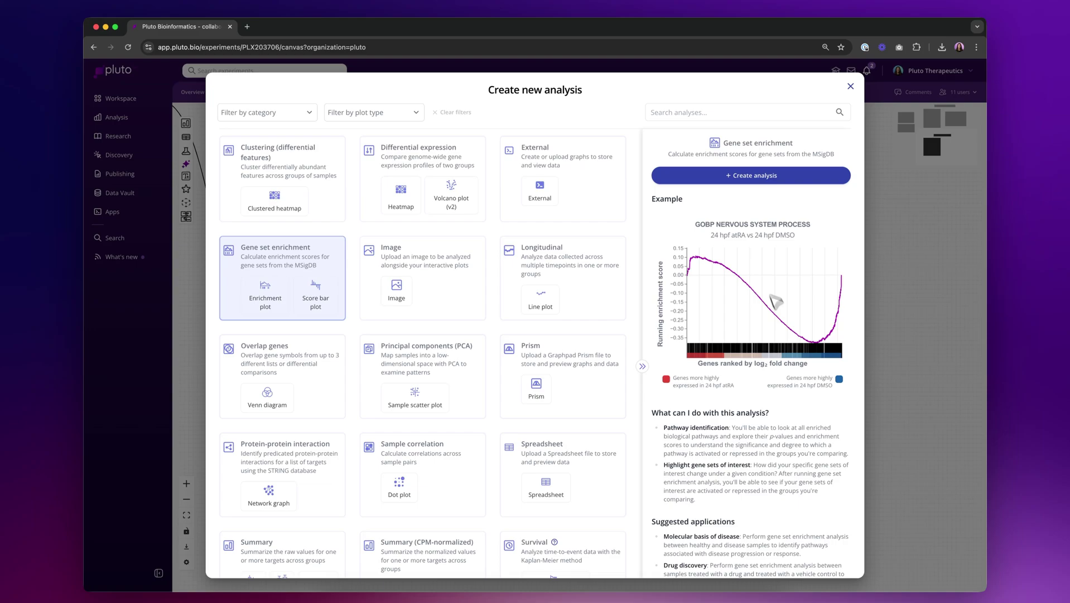
# Step: Review the gene set enrichment description, including its enrichment and score bar plot types, and create the analysis
pyautogui.scroll(-5, 747, 339)
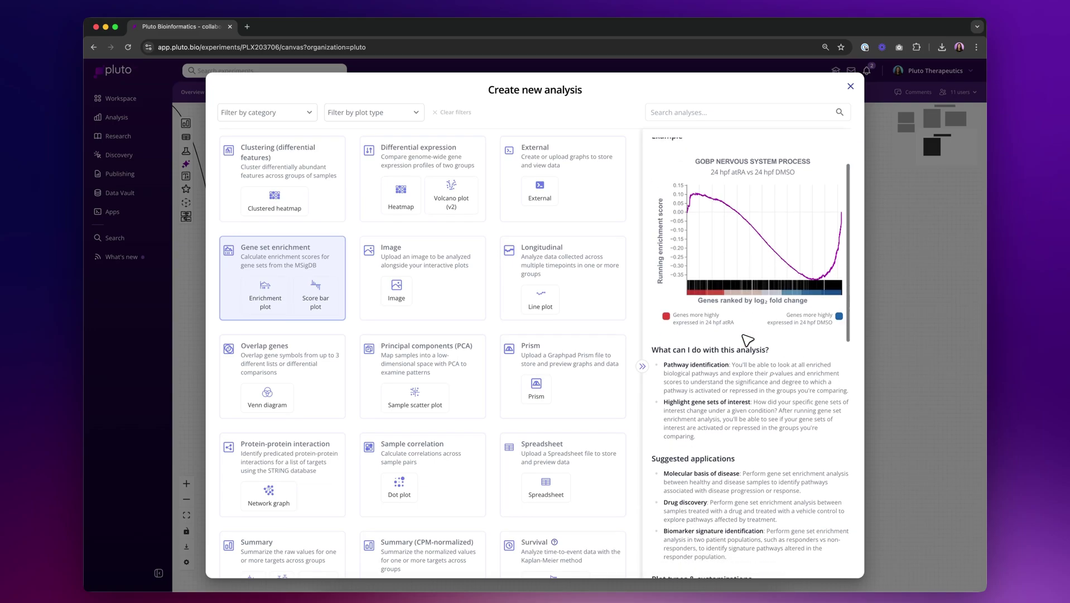
pyautogui.scroll(-4, 747, 339)
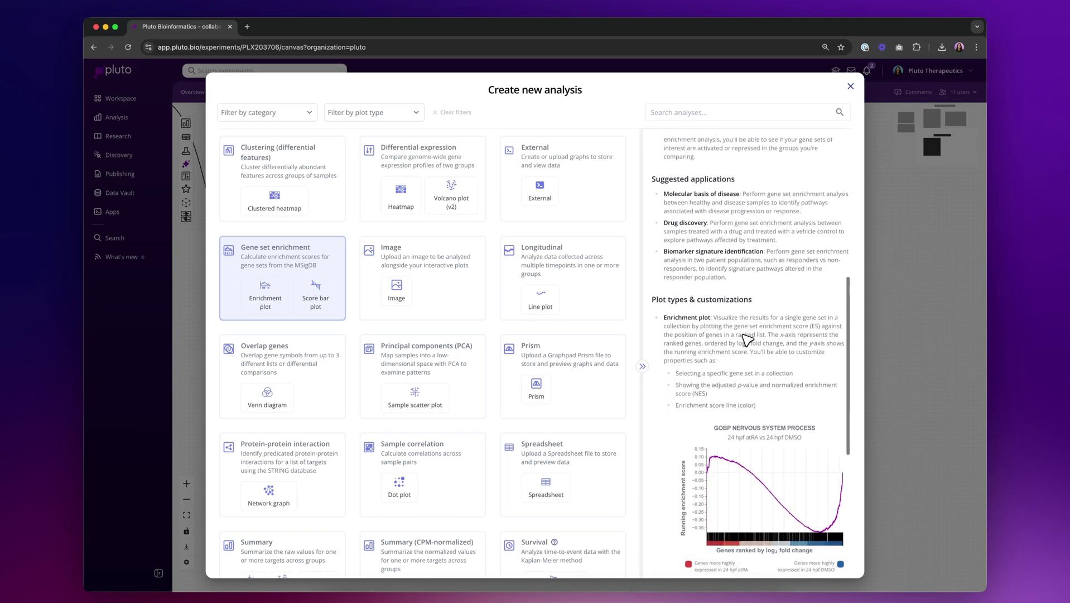
pyautogui.scroll(-5, 748, 339)
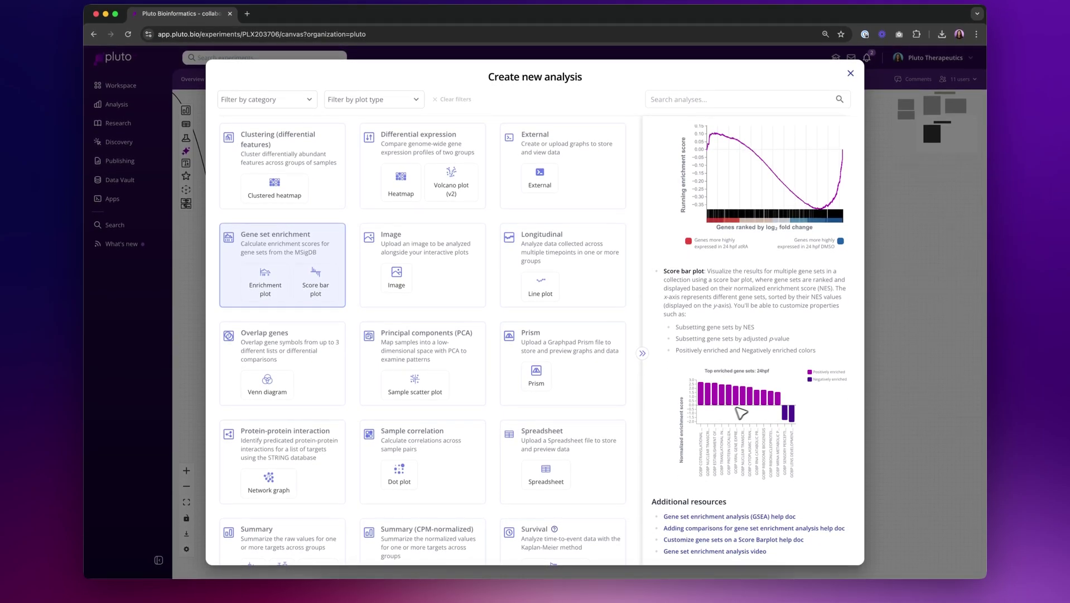
pyautogui.scroll(3, 776, 452)
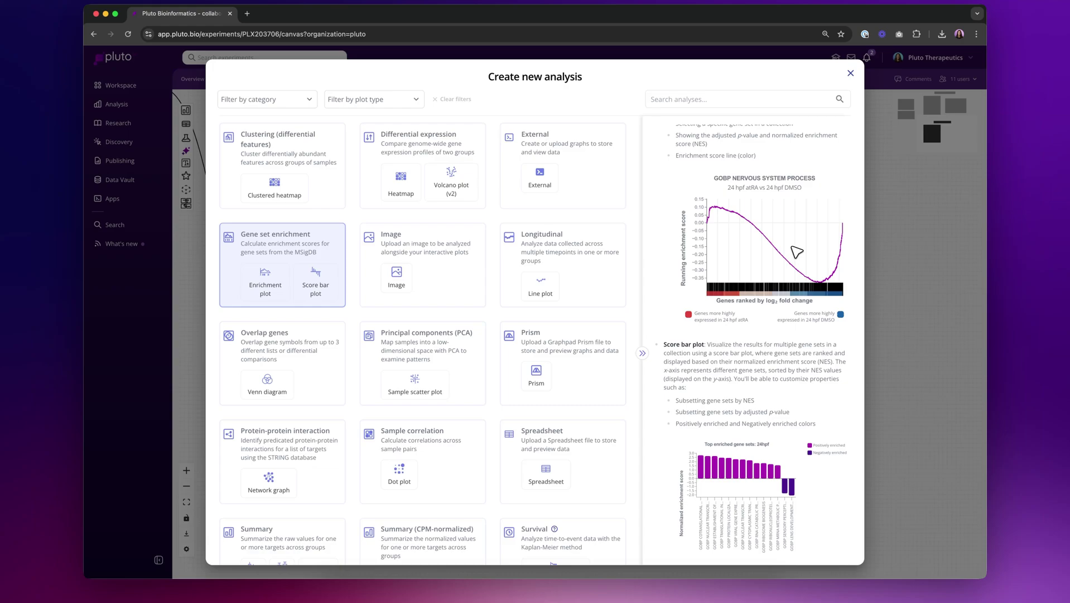
pyautogui.scroll(10, 796, 252)
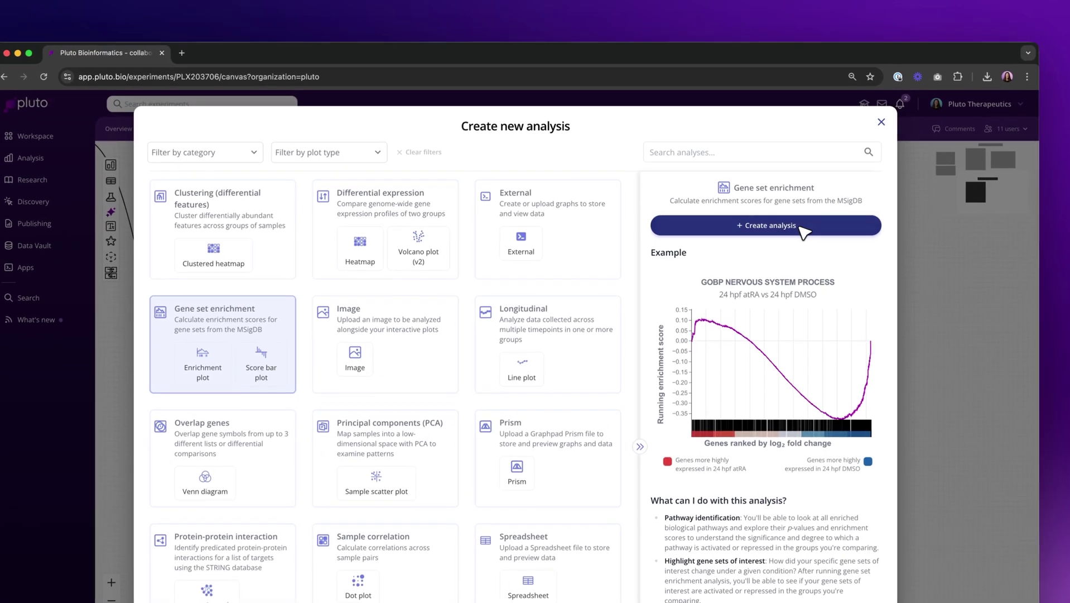
pyautogui.click(776, 162)
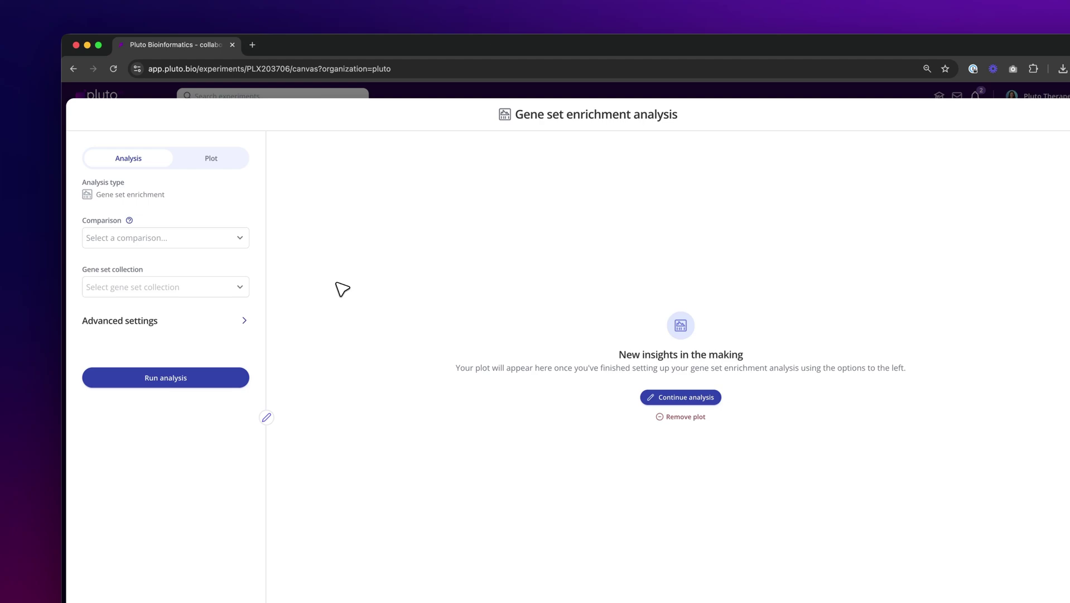
pyautogui.moveTo(132, 220)
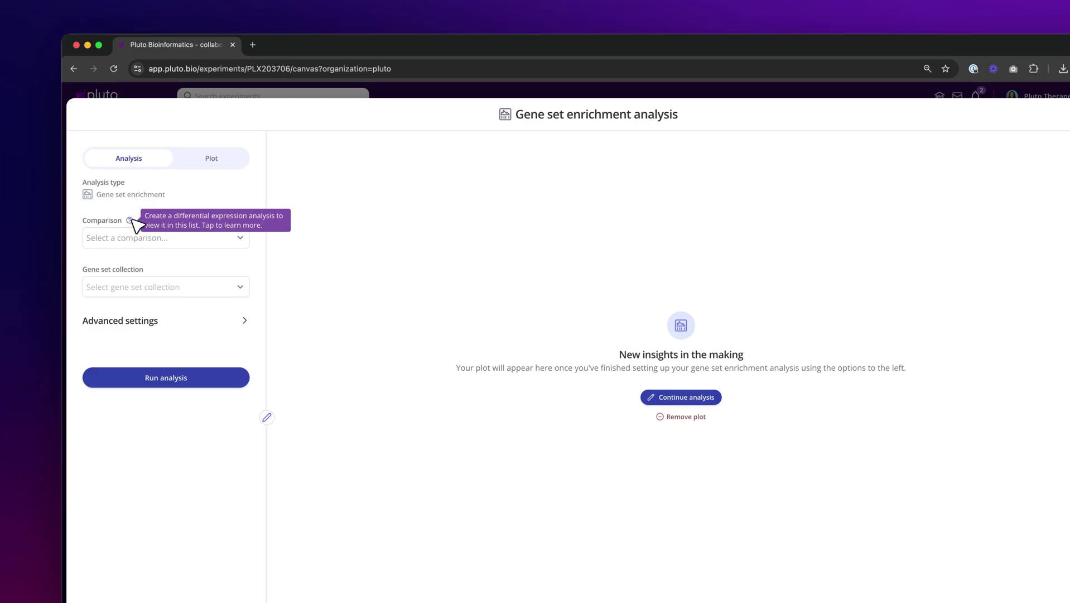
# Step: Run the gene set enrichment analysis for 0.16% ethanol vs 0% ethanol using the Hallmarks gene set collection
pyautogui.click(142, 240)
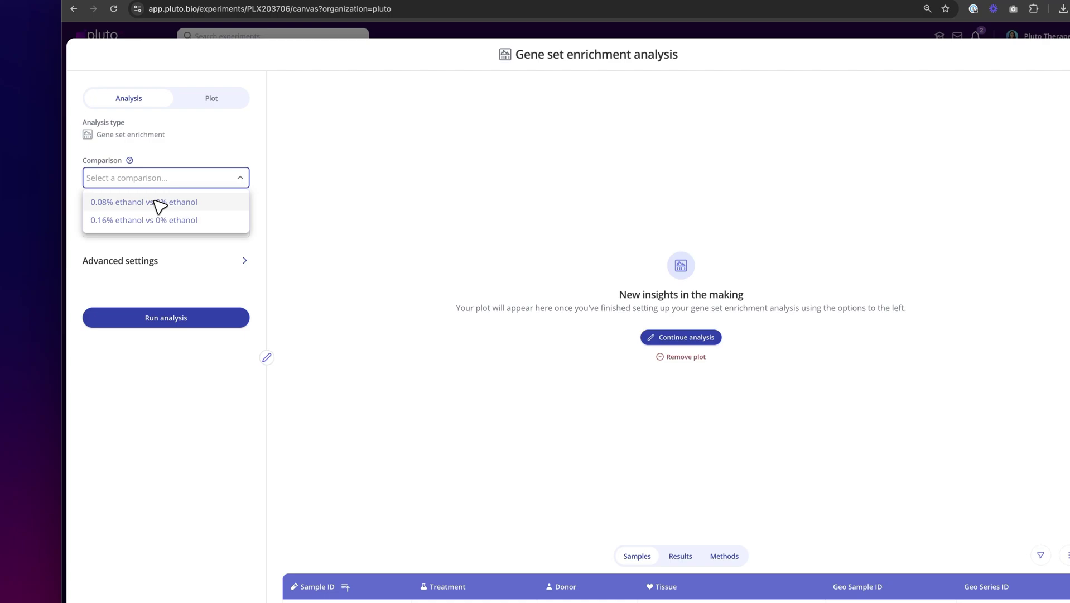
pyautogui.click(176, 225)
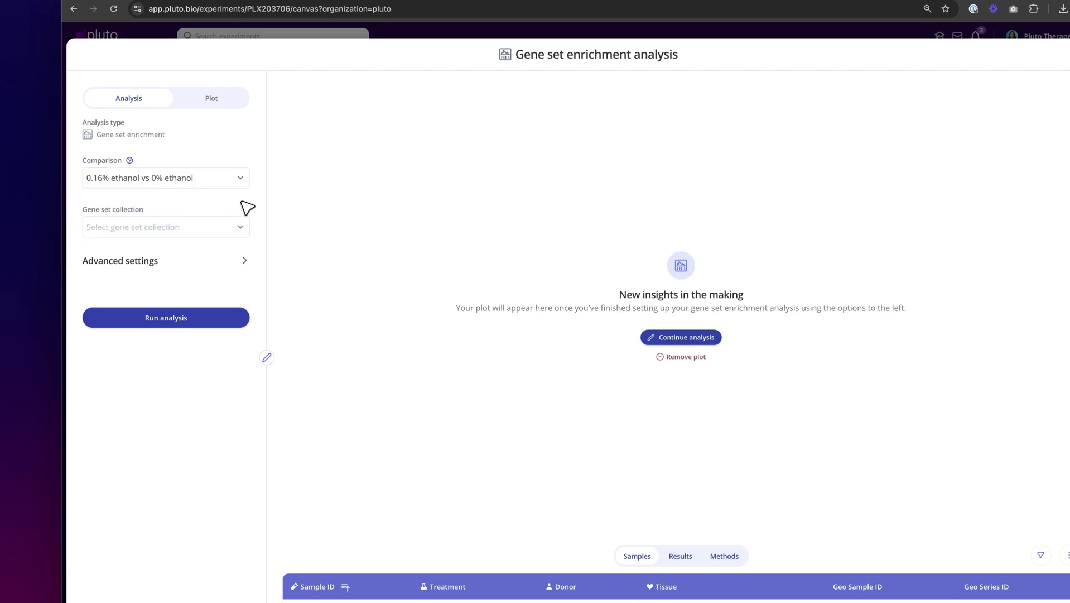
pyautogui.click(240, 227)
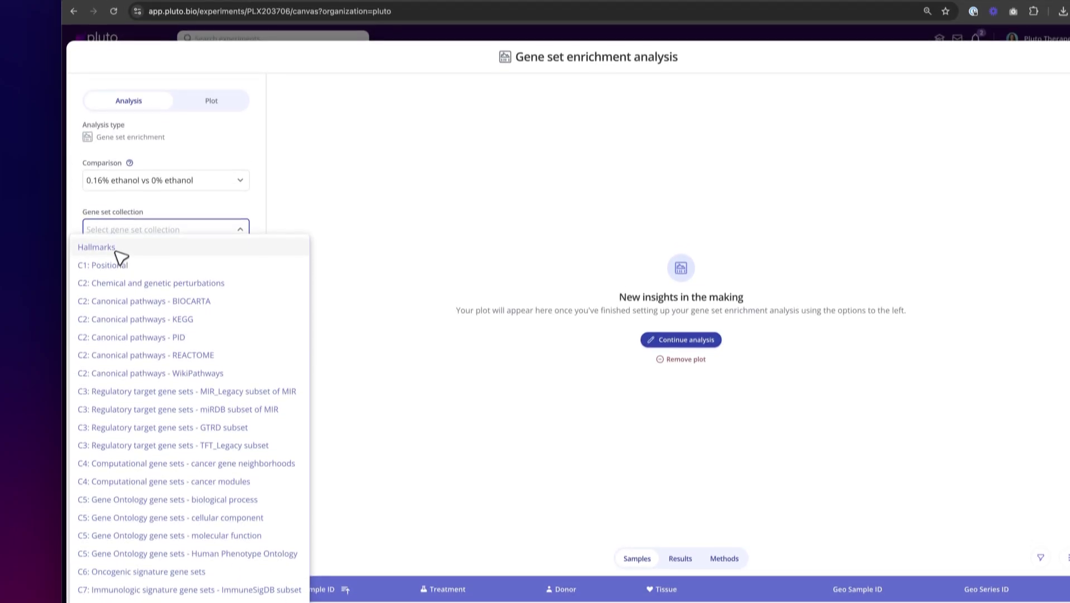
pyautogui.click(114, 168)
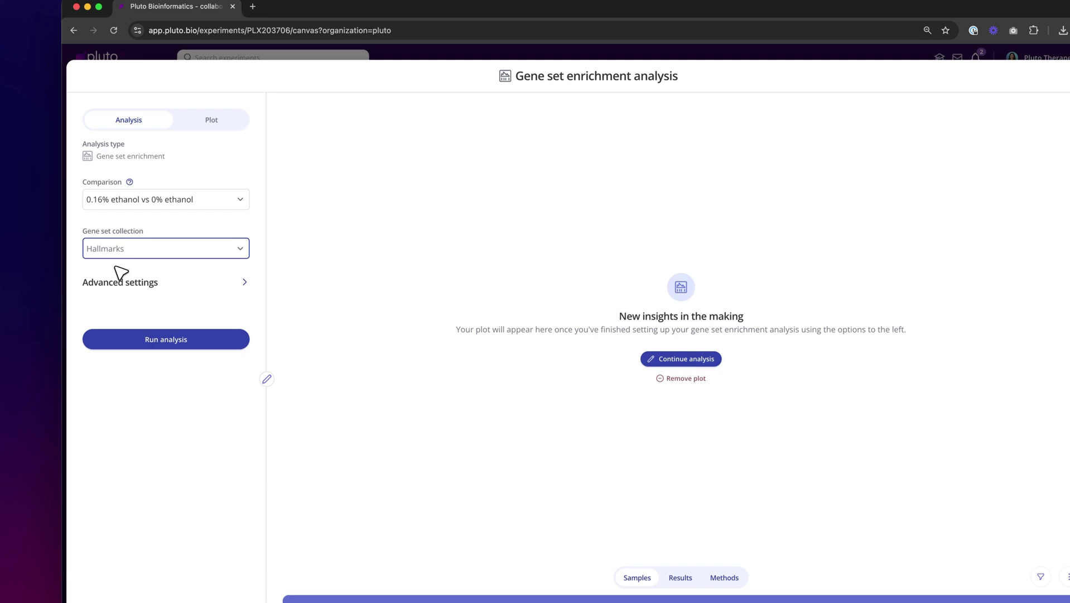
pyautogui.click(121, 272)
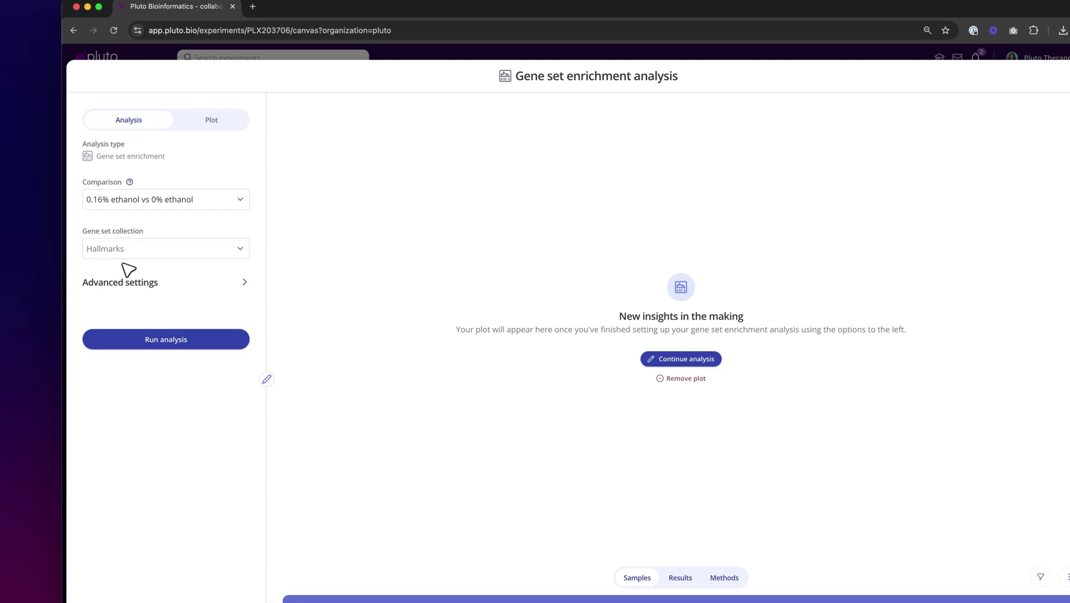
pyautogui.click(172, 338)
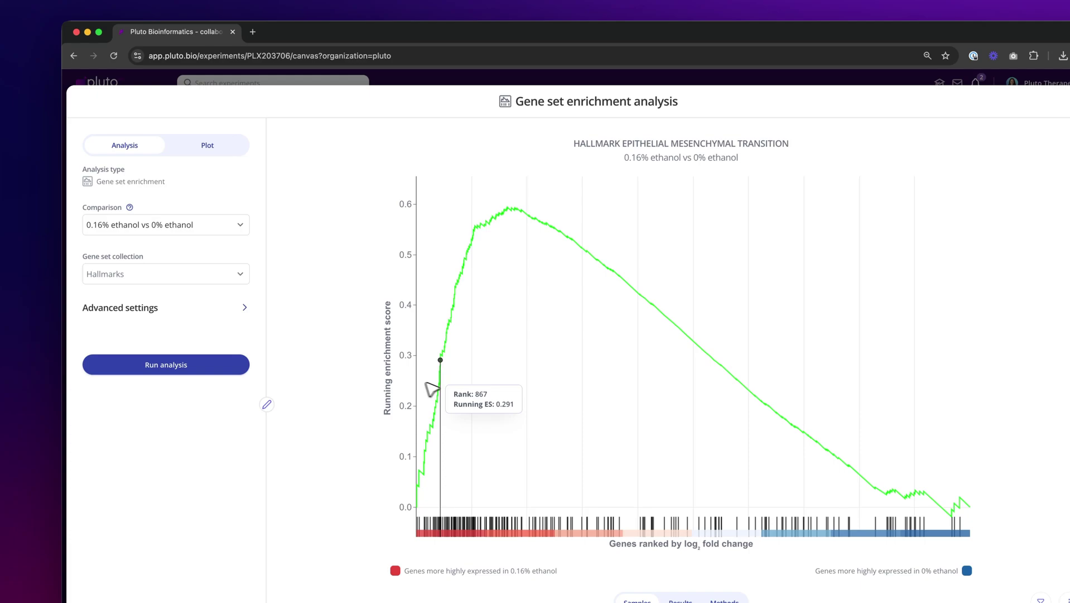
# Step: Review the Hallmarks gene sets with their adjusted p-values and NES, and examine the Hallmark Epithelial Mesenchymal Transition enrichment plot
pyautogui.click(208, 147)
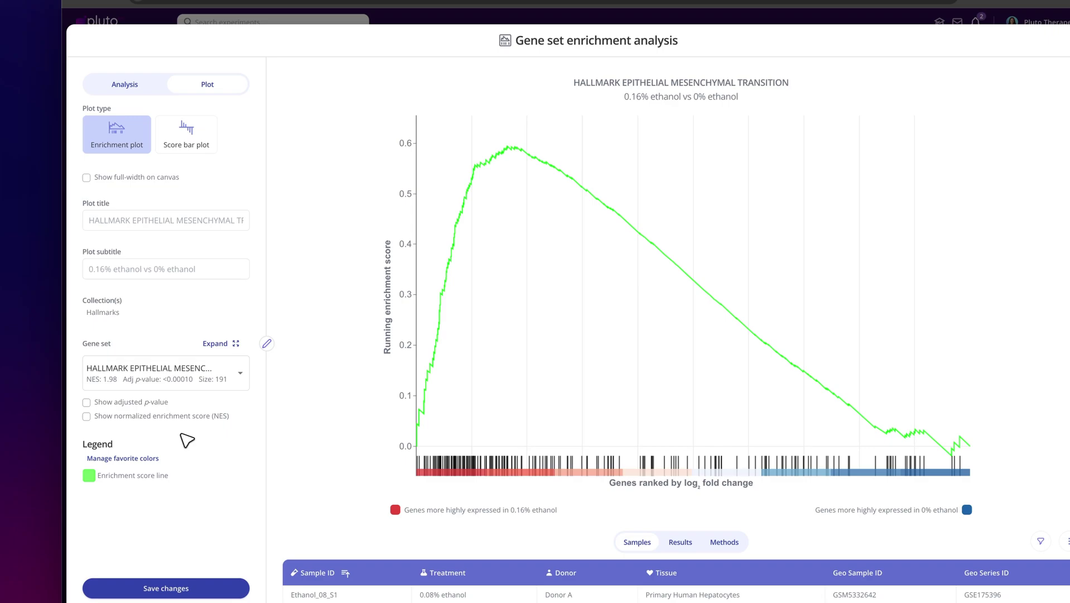
pyautogui.click(163, 377)
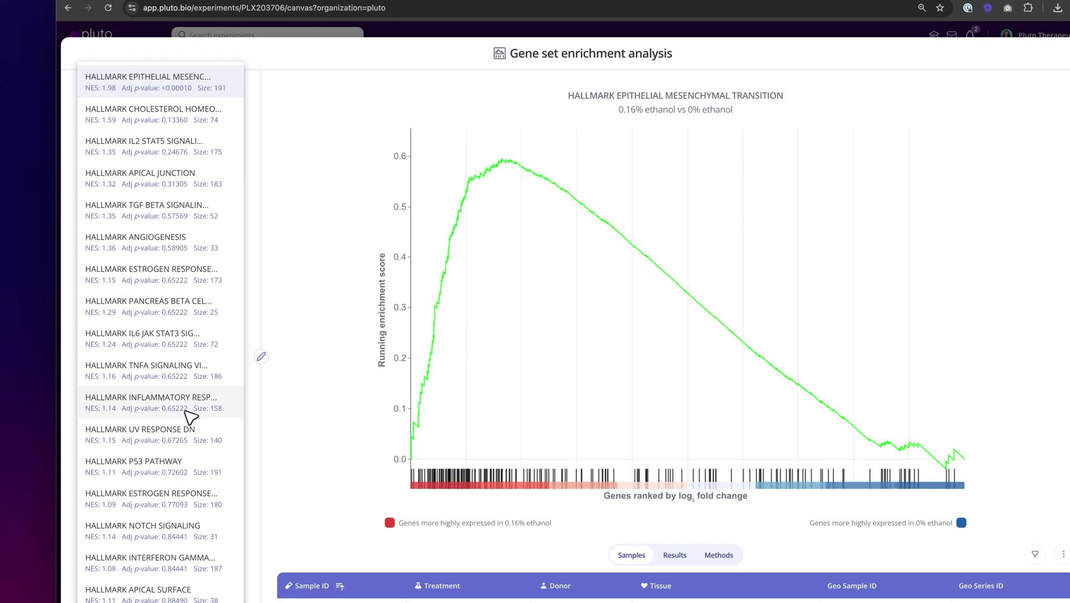
pyautogui.click(254, 411)
pyautogui.click(226, 358)
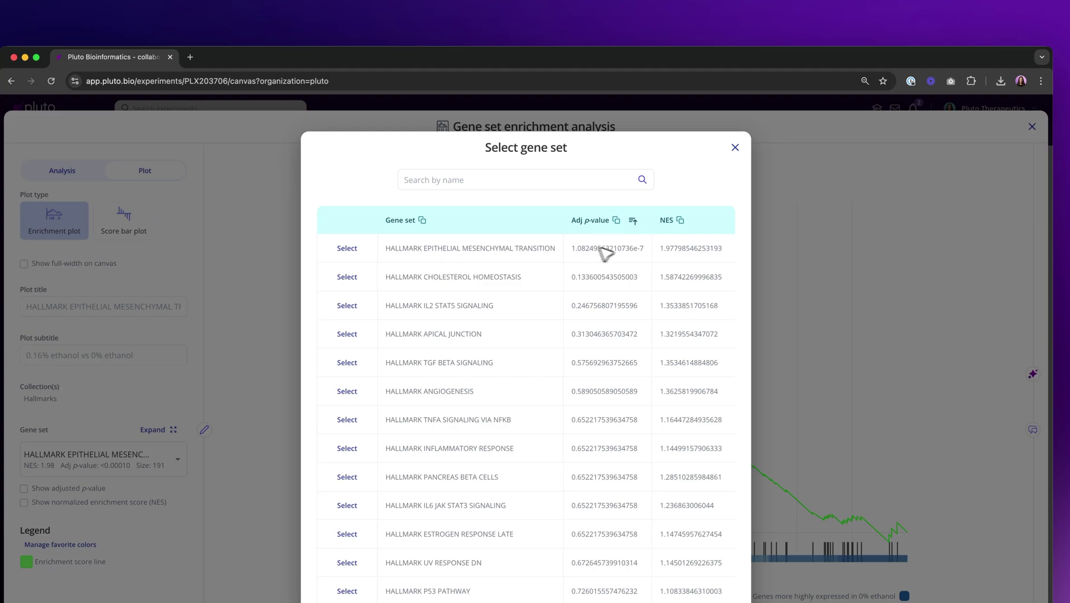
pyautogui.click(735, 148)
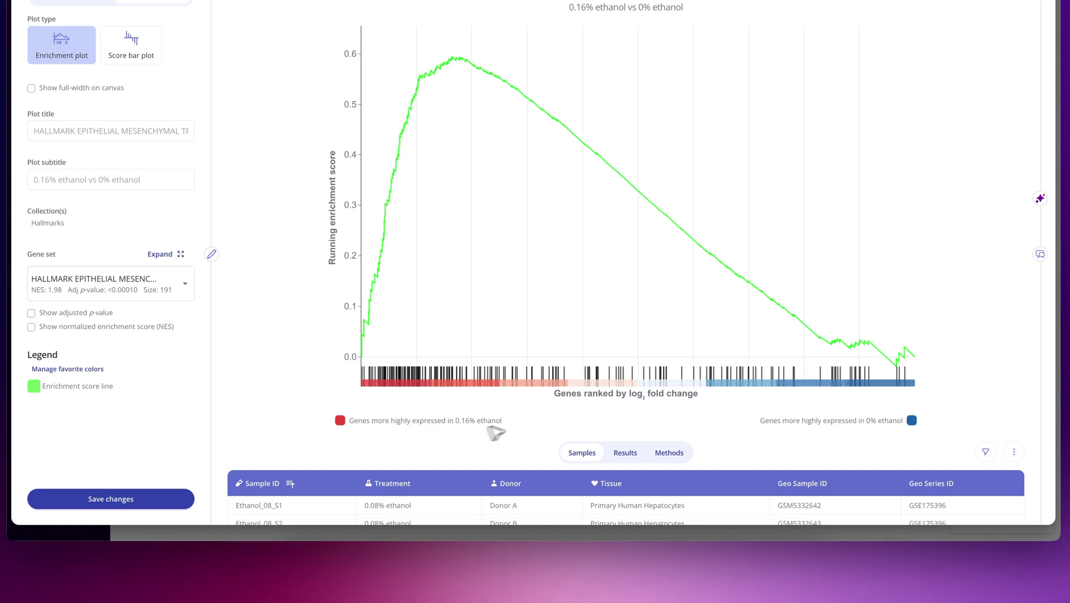
pyautogui.moveTo(906, 386)
pyautogui.moveTo(864, 383)
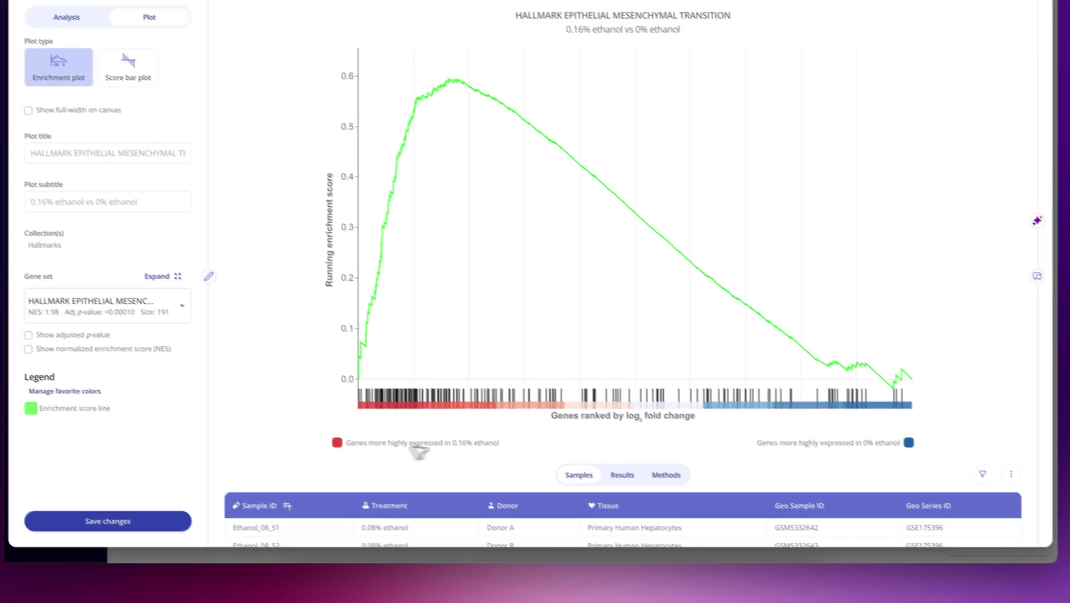
pyautogui.moveTo(336, 374)
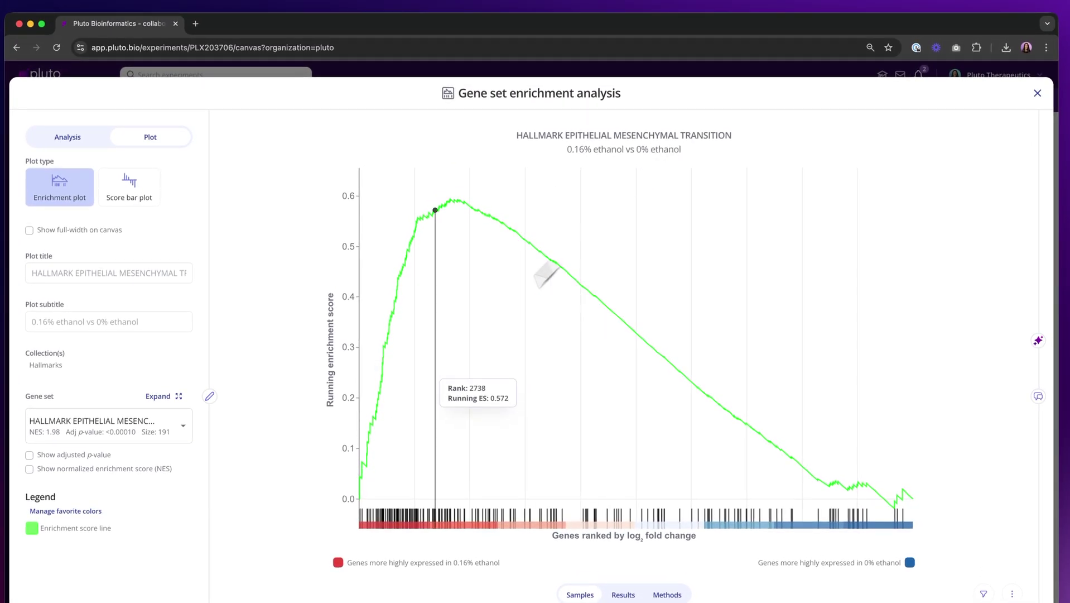
pyautogui.moveTo(360, 501)
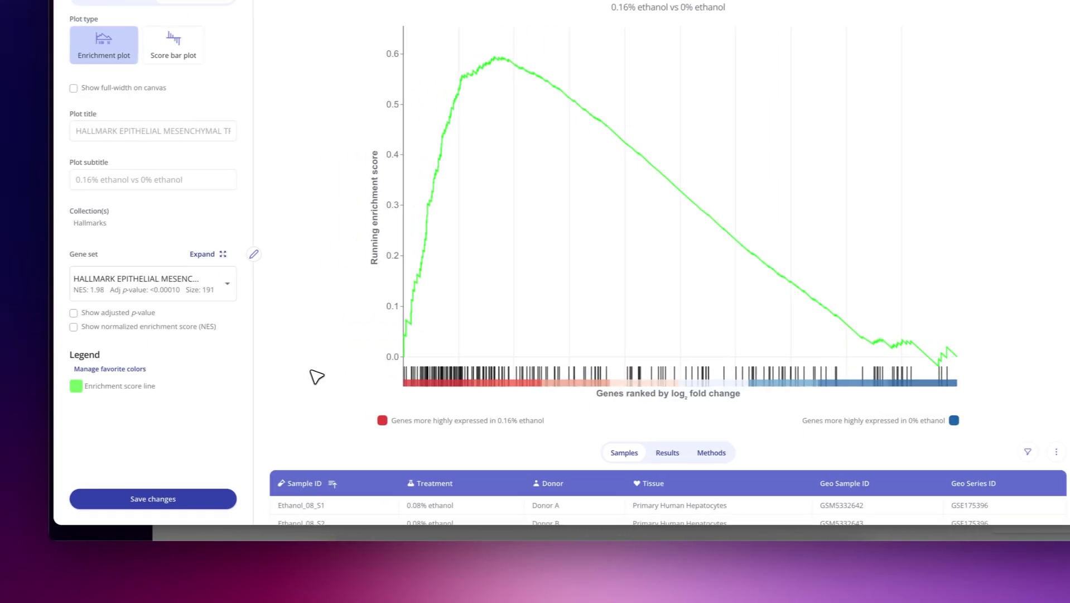
# Step: Show the adjusted p-value and NES on the enrichment plot, switch its gene set to Hallmark Cholesterol Homeostasis, and save
pyautogui.click(126, 323)
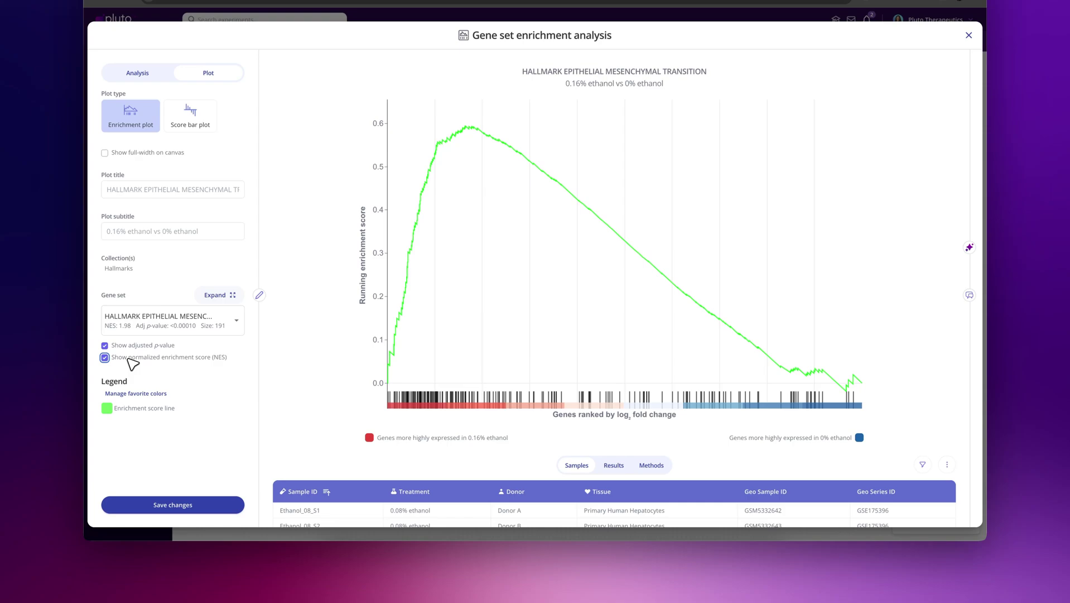
pyautogui.click(206, 505)
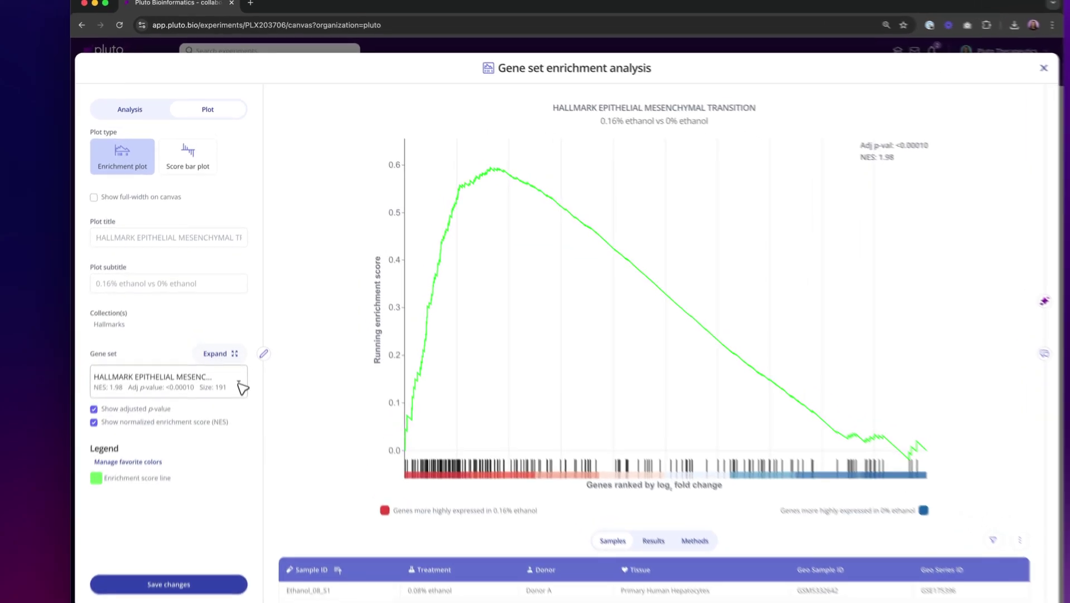
pyautogui.click(239, 342)
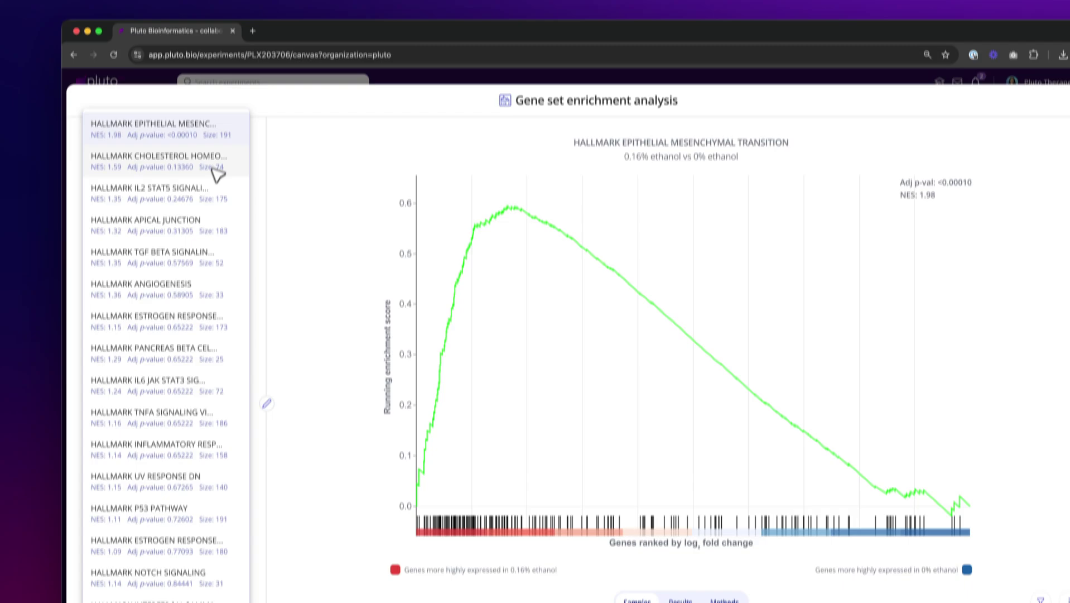
pyautogui.click(206, 149)
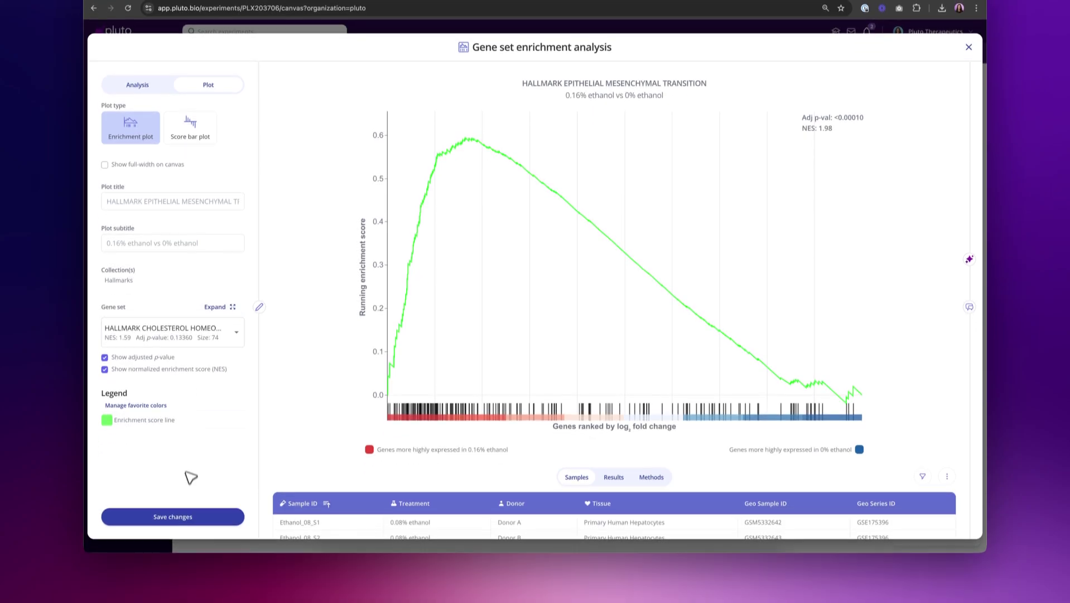
pyautogui.click(188, 561)
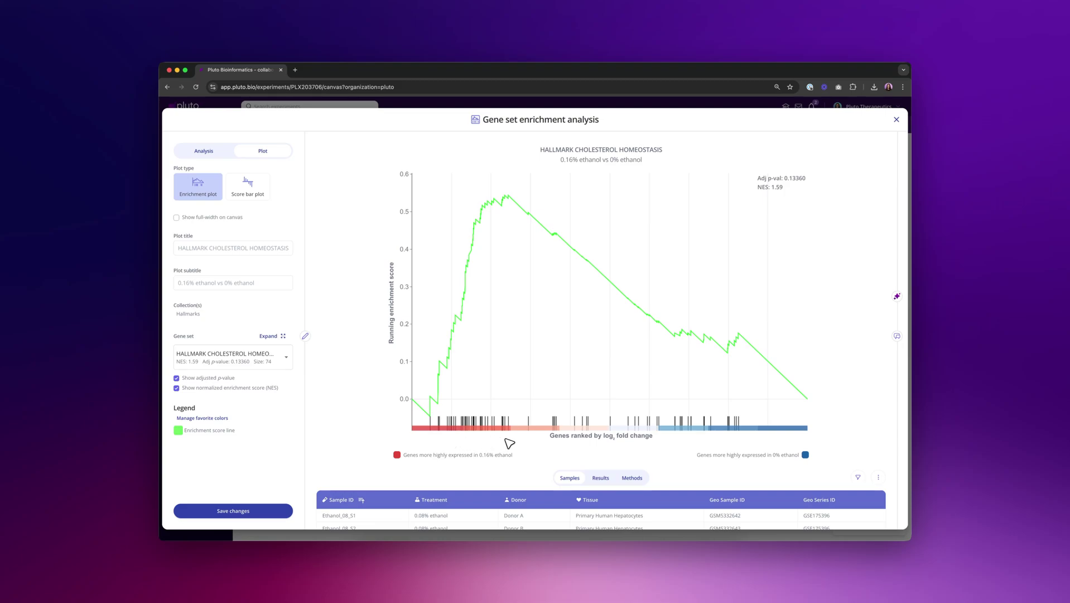
pyautogui.press('Escape')
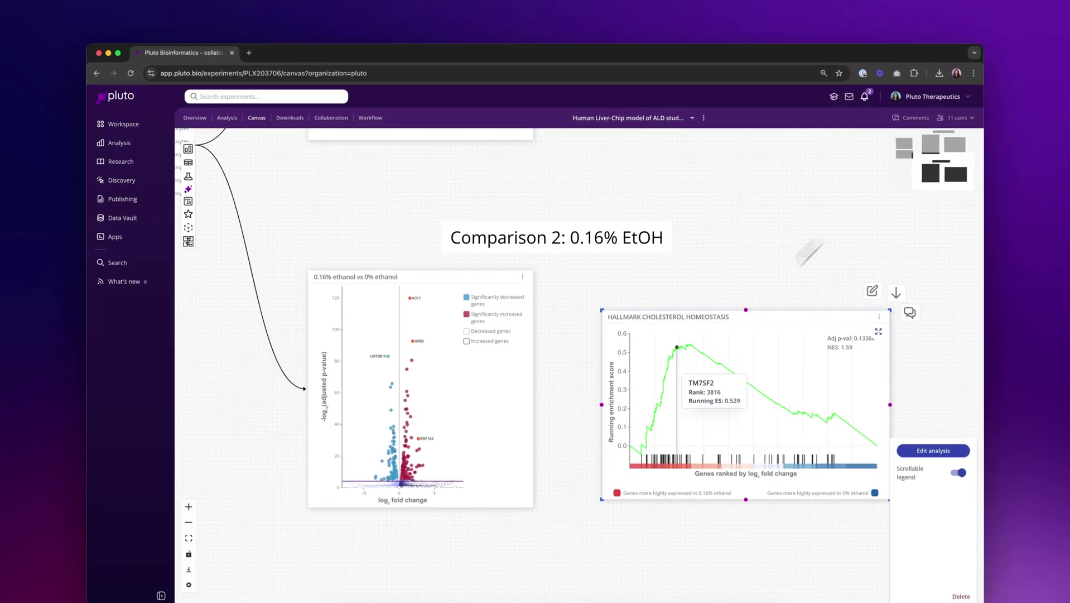
# Step: Compare the Hallmark Cholesterol Homeostasis enrichment plots of the 0.08% and 0.16% ethanol comparisons on the canvas
pyautogui.scroll(-5, 717, 489)
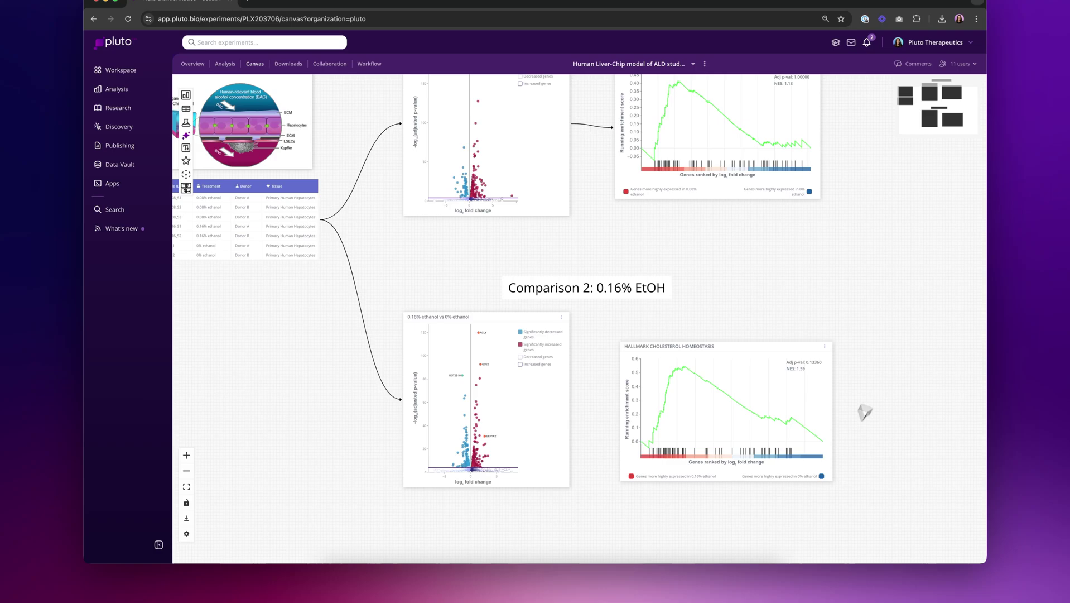
pyautogui.scroll(3, 762, 457)
pyautogui.moveTo(678, 132)
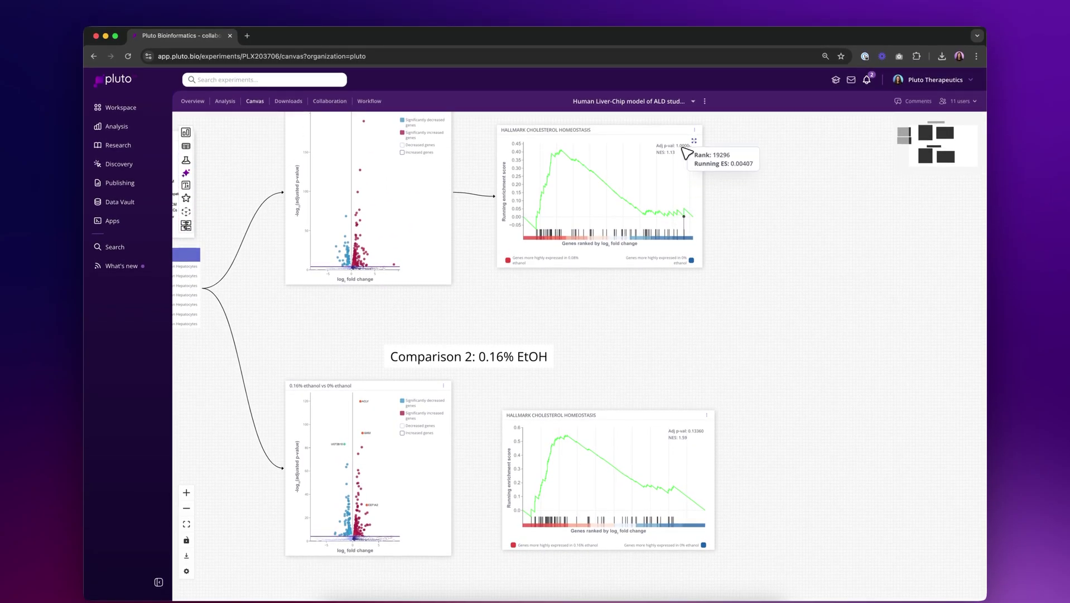
pyautogui.scroll(3, 685, 163)
pyautogui.scroll(5, 731, 158)
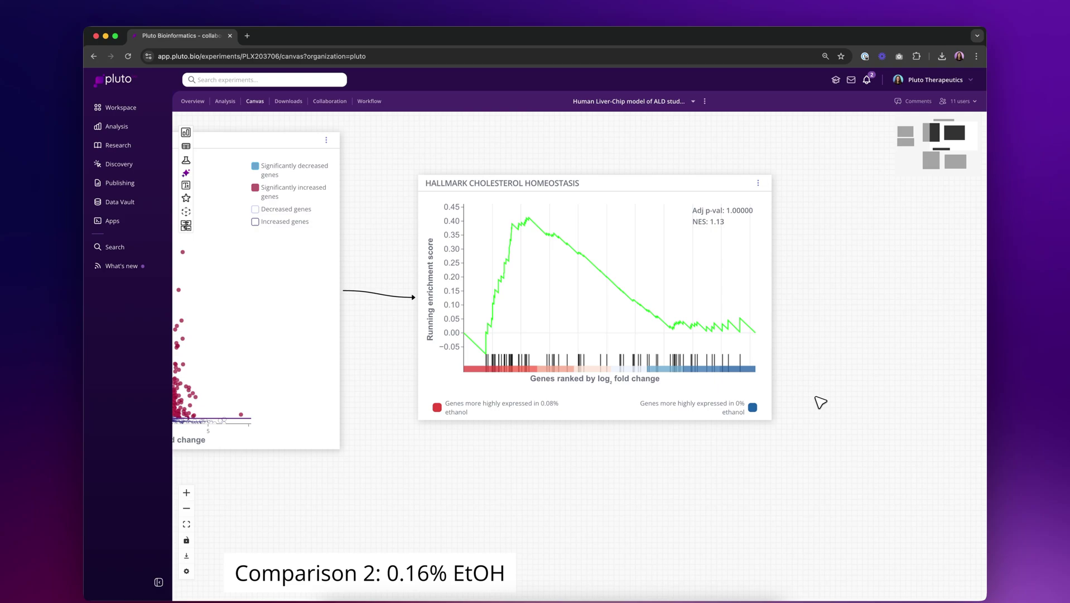
pyautogui.scroll(-10, 820, 402)
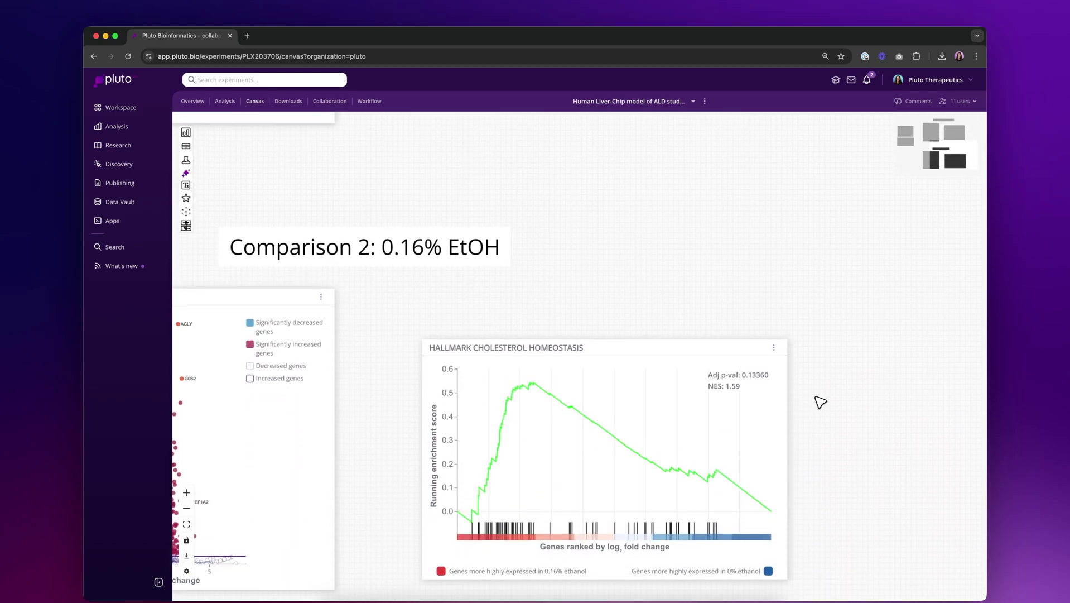
pyautogui.scroll(-4, 820, 402)
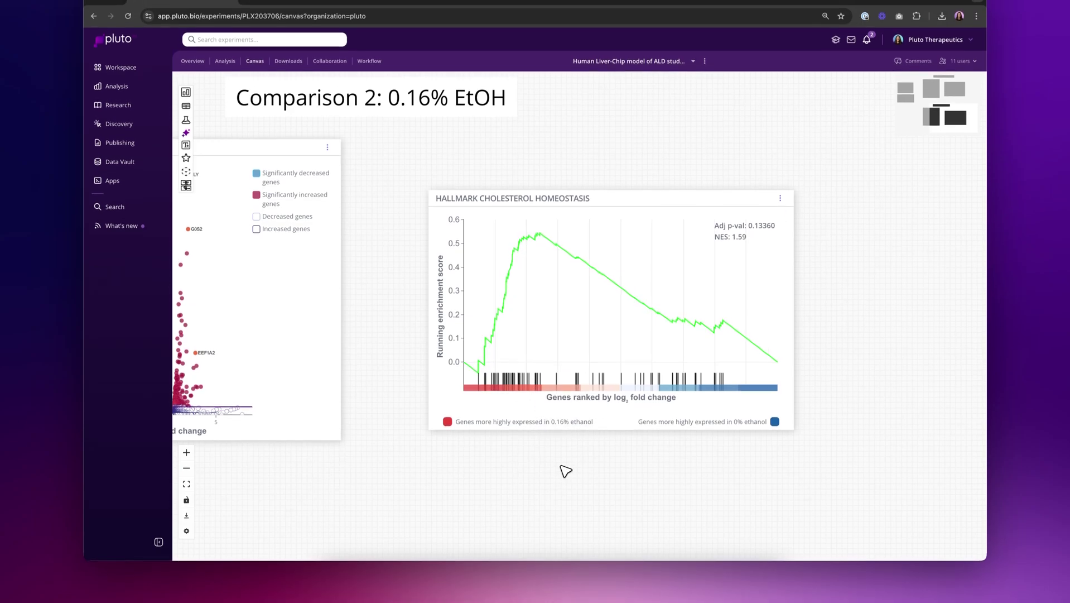
# Step: Remove the individually labelled target genes from the 0.16% ethanol vs 0% ethanol volcano plot and save the change
pyautogui.scroll(-3, 575, 463)
pyautogui.moveTo(577, 484); pyautogui.dragTo(746, 481)
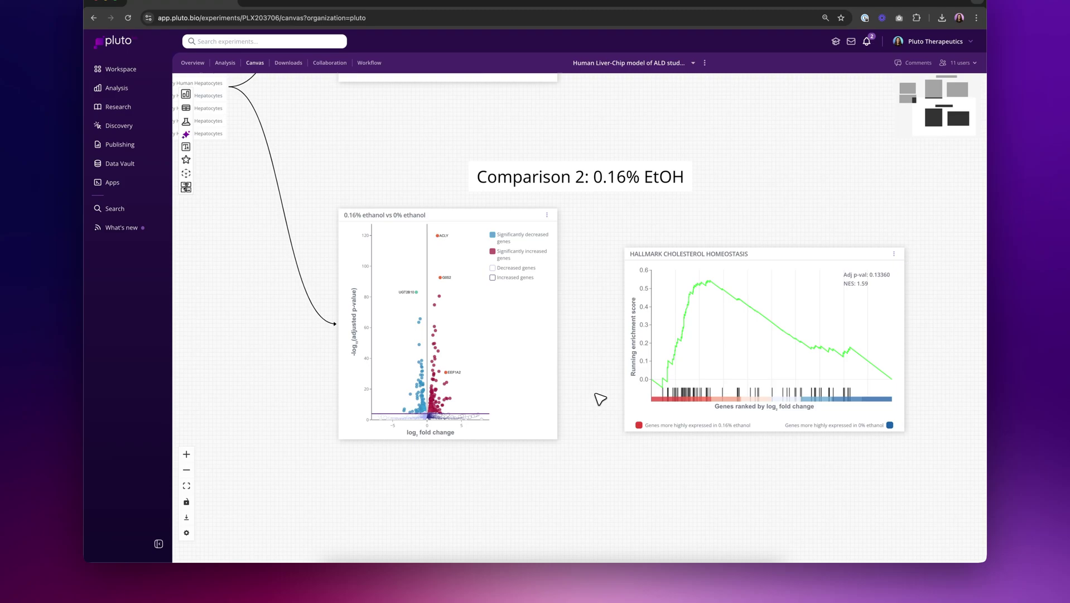
pyautogui.moveTo(600, 398); pyautogui.dragTo(652, 399)
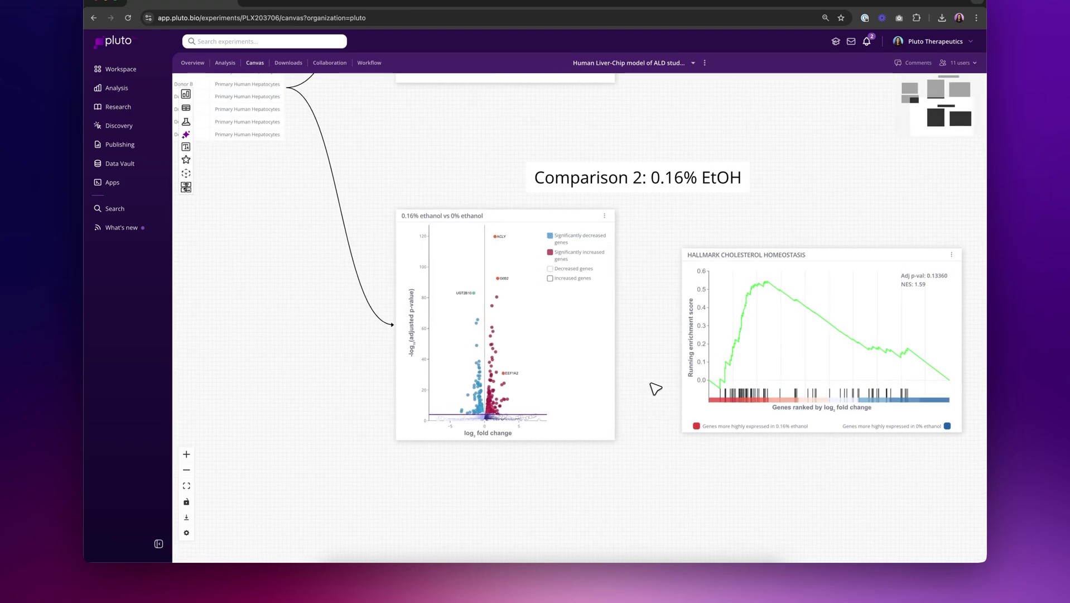
pyautogui.click(497, 387)
pyautogui.scroll(5, 497, 387)
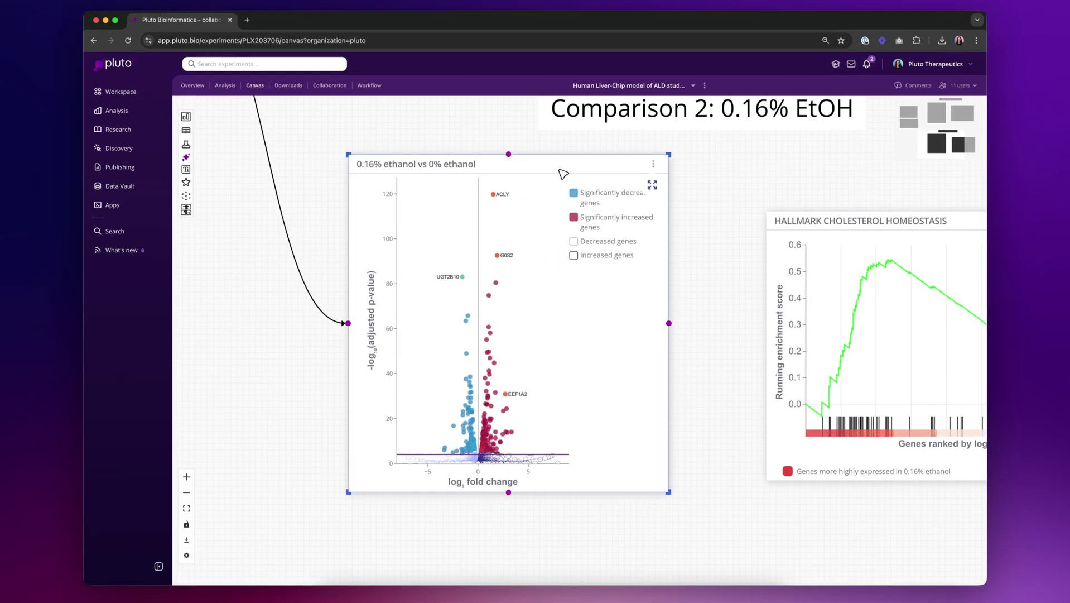
pyautogui.doubleClick(562, 174)
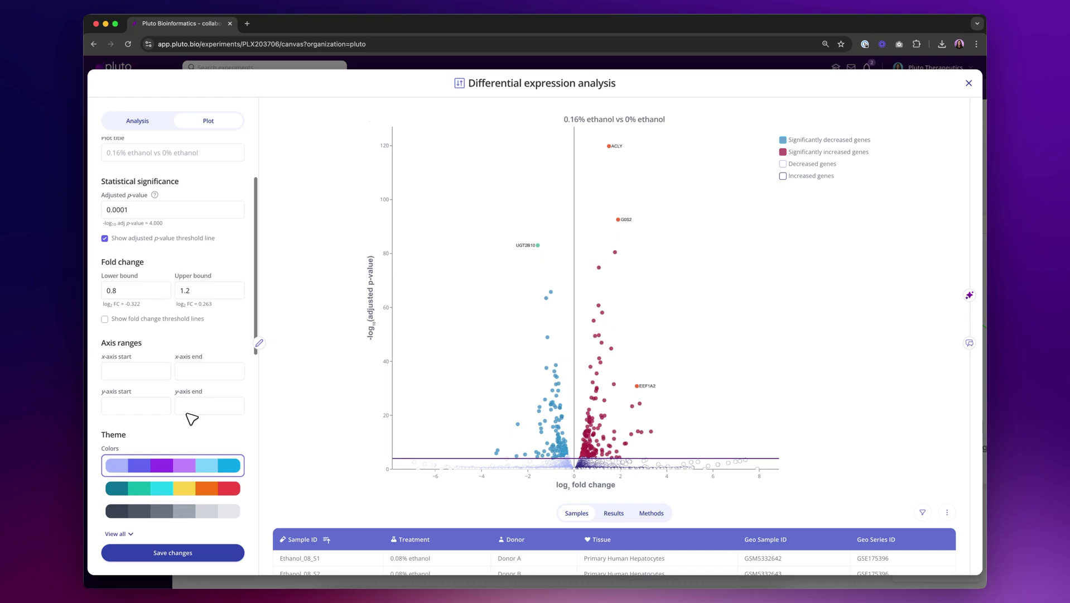
pyautogui.scroll(-6, 192, 419)
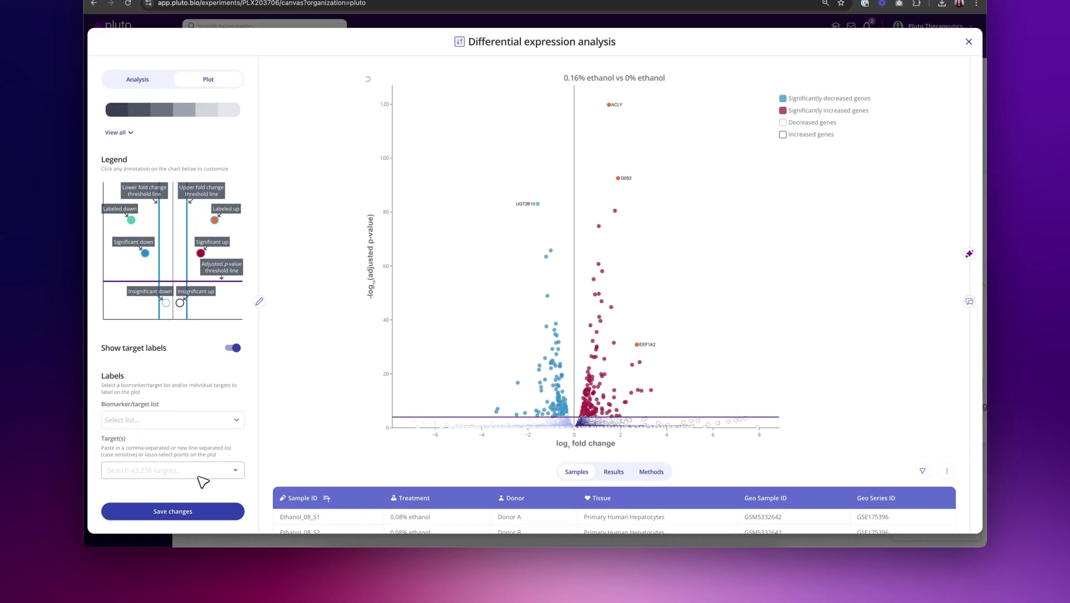
pyautogui.click(190, 510)
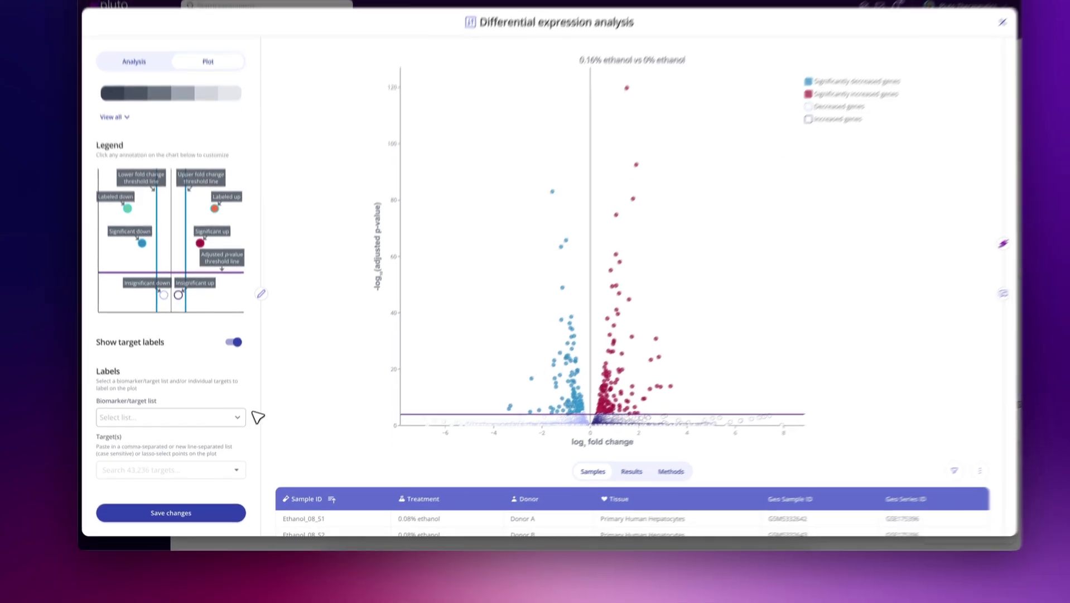
# Step: Label the volcano plot with the HALLMARKS Cholesterol Homeostasis target list, save the changes, and return to the canvas
pyautogui.click(237, 463)
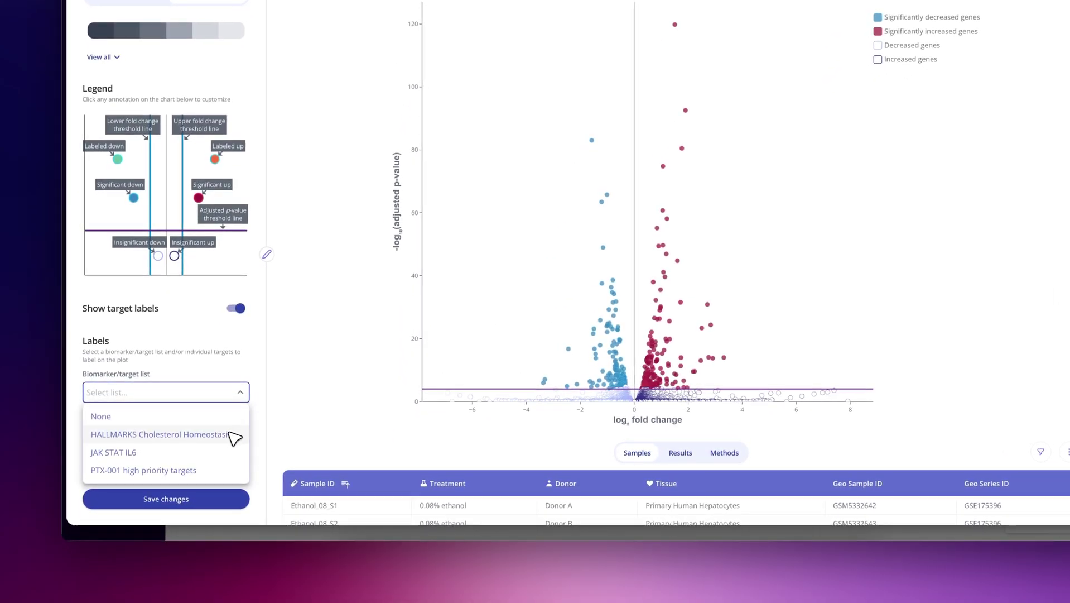
pyautogui.click(228, 434)
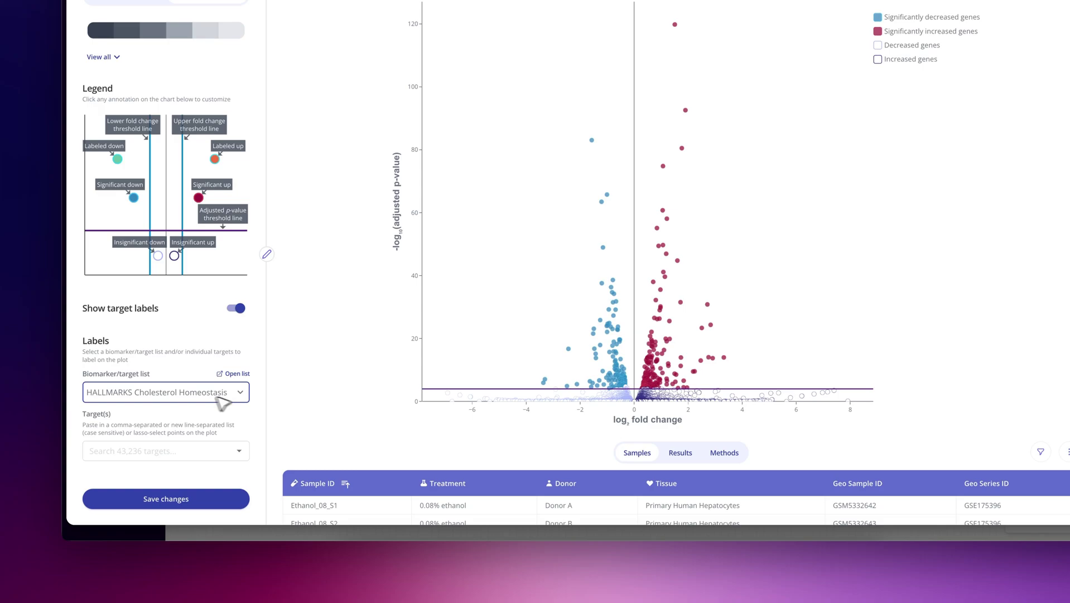
pyautogui.click(234, 506)
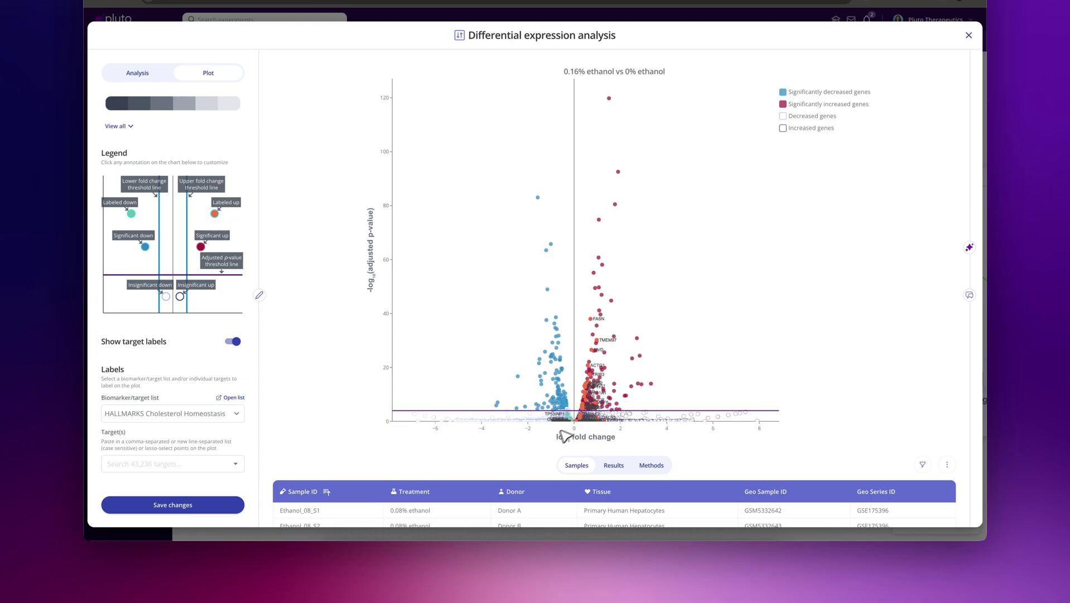
pyautogui.click(968, 35)
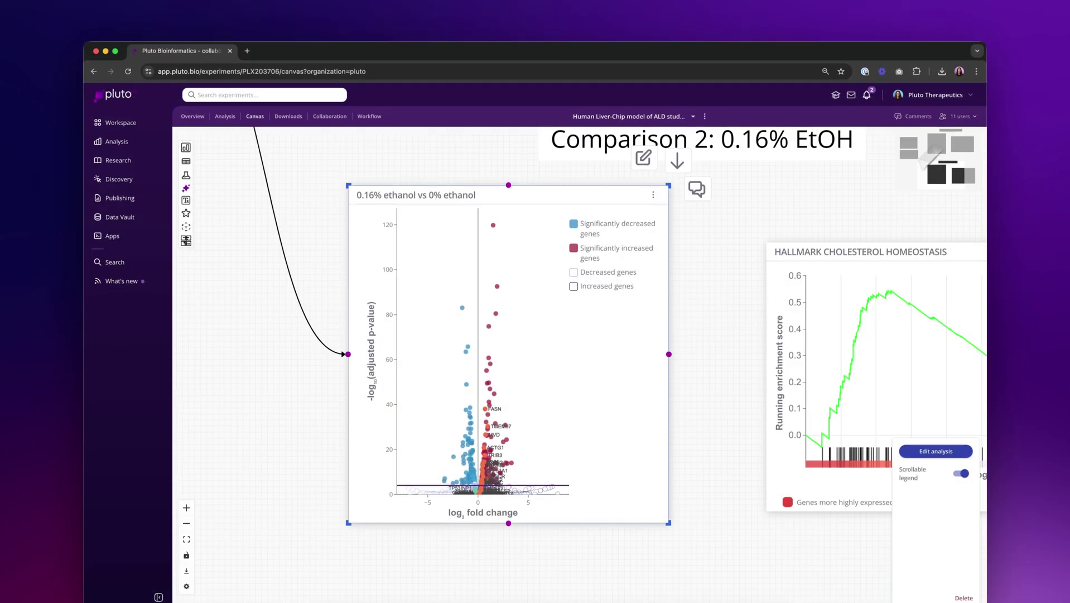
pyautogui.moveTo(710, 368); pyautogui.dragTo(586, 344)
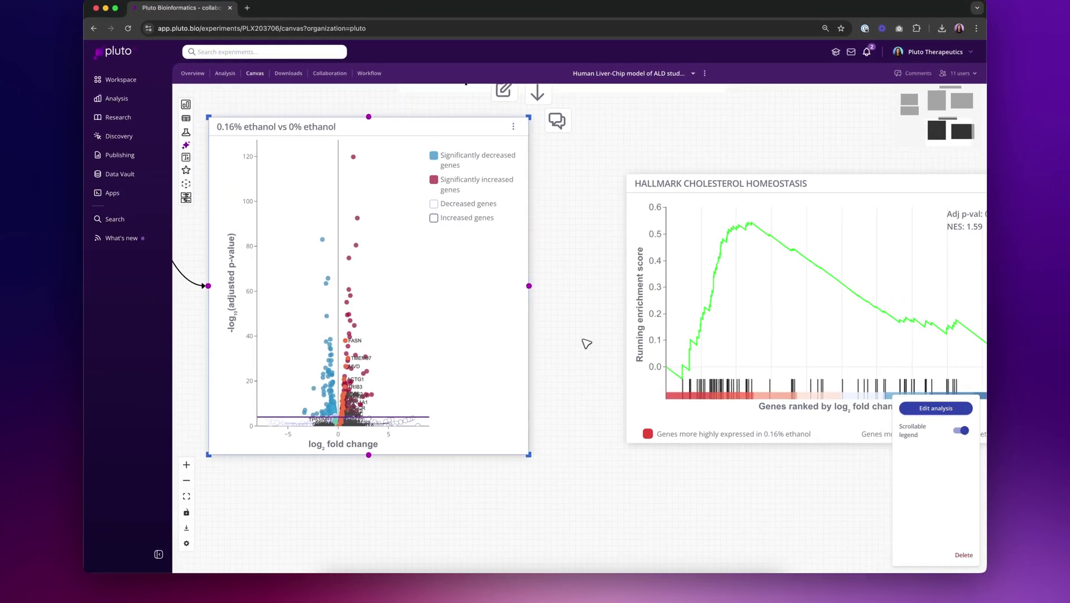
# Step: Examine the HALLMARKS Cholesterol Homeostasis gene labels on the 0.16% ethanol volcano plot alongside its enrichment plot on the canvas
pyautogui.scroll(-2, 583, 347)
pyautogui.hscroll(2, 650, 466)
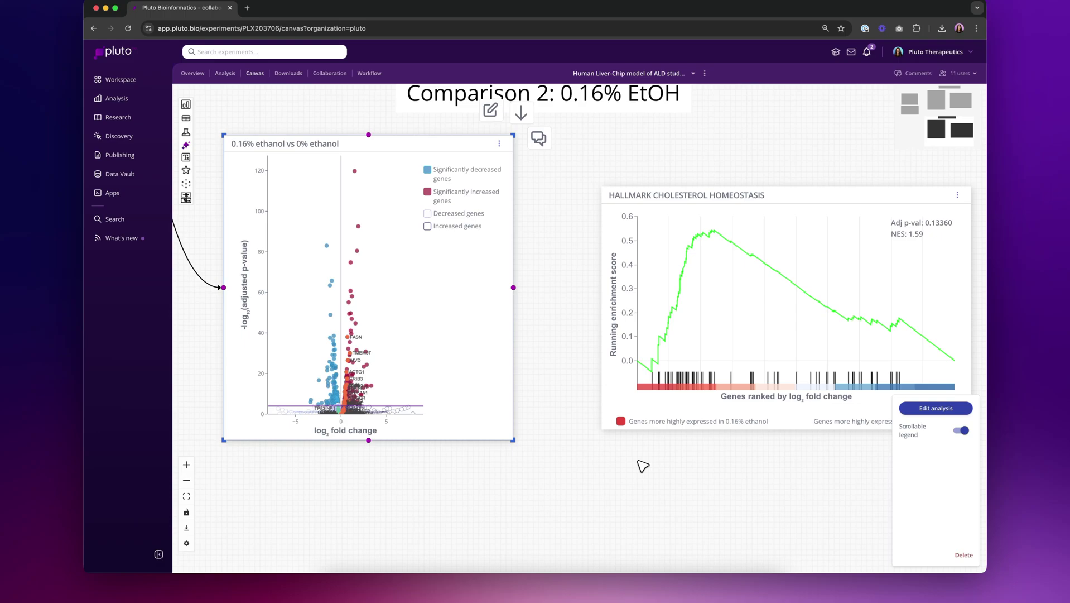
pyautogui.scroll(-2, 643, 466)
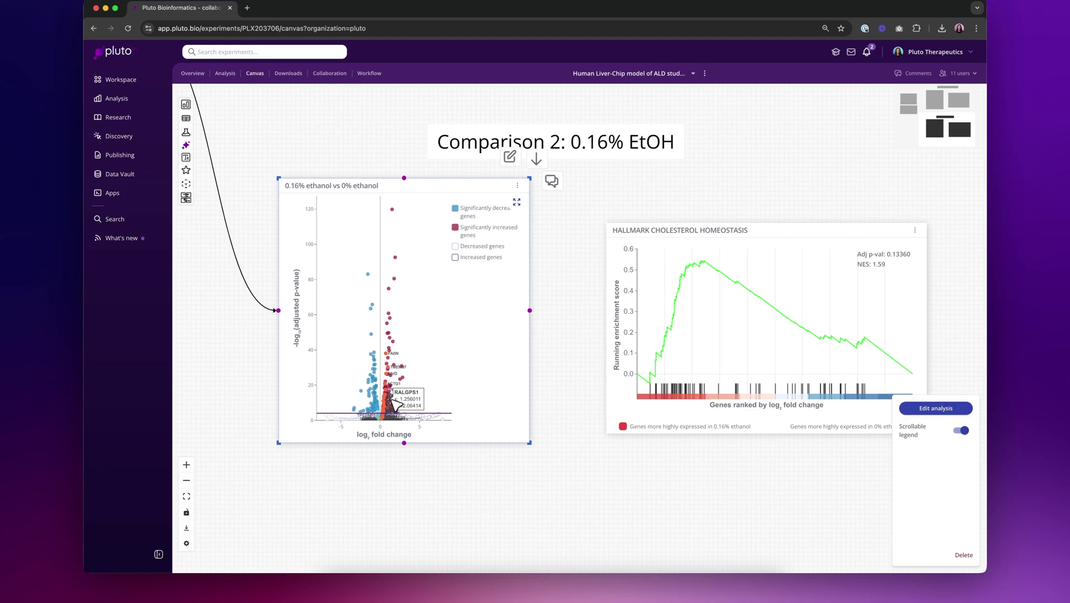
pyautogui.hscroll(4, 775, 312)
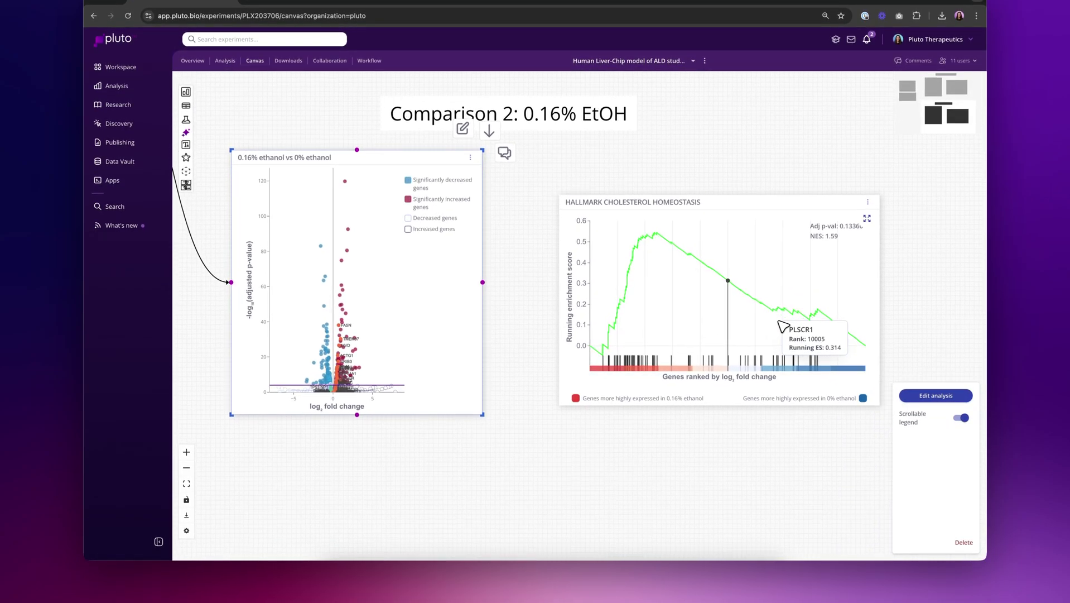
pyautogui.hscroll(1, 783, 326)
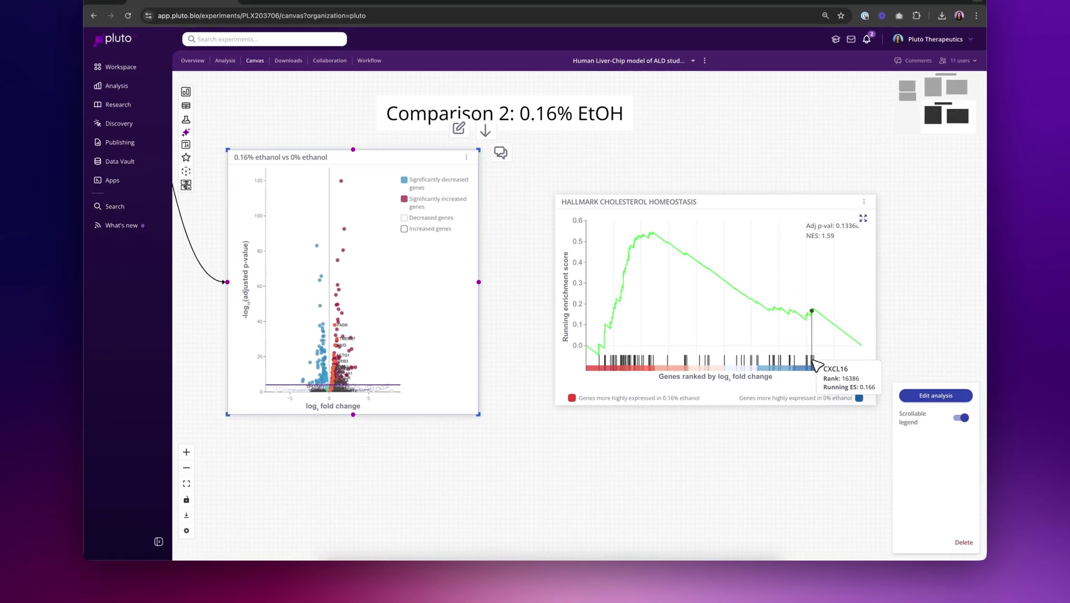
pyautogui.hscroll(-5, 537, 432)
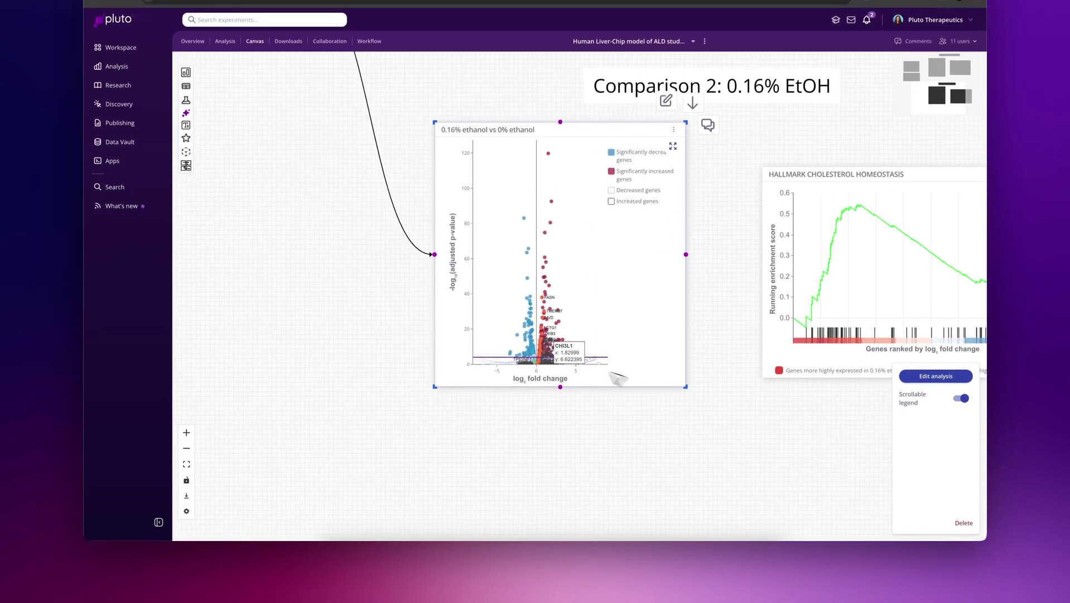
pyautogui.scroll(5, 540, 351)
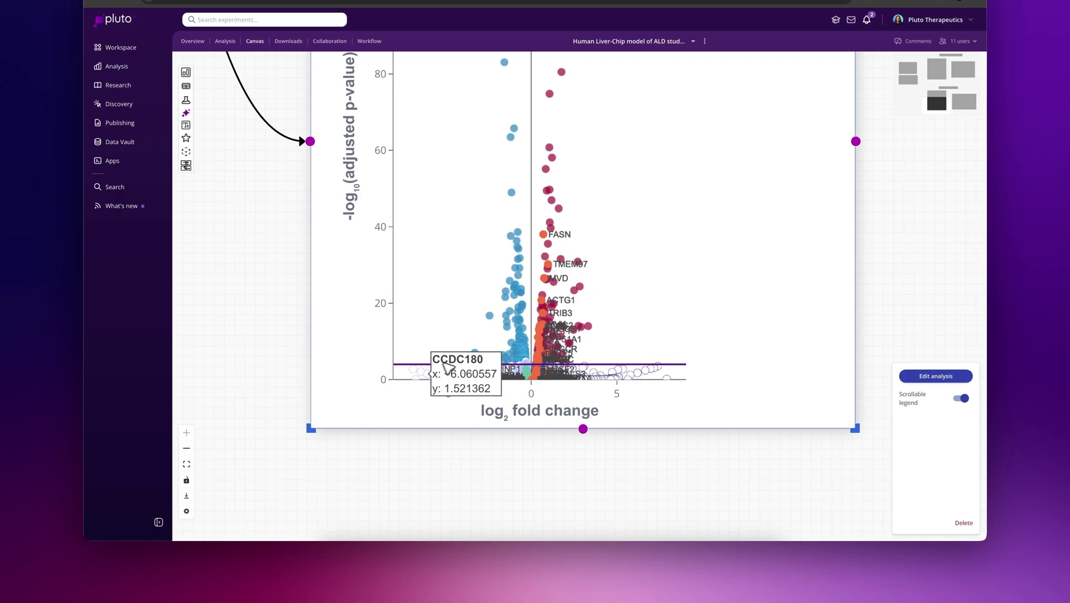
pyautogui.scroll(-5, 624, 452)
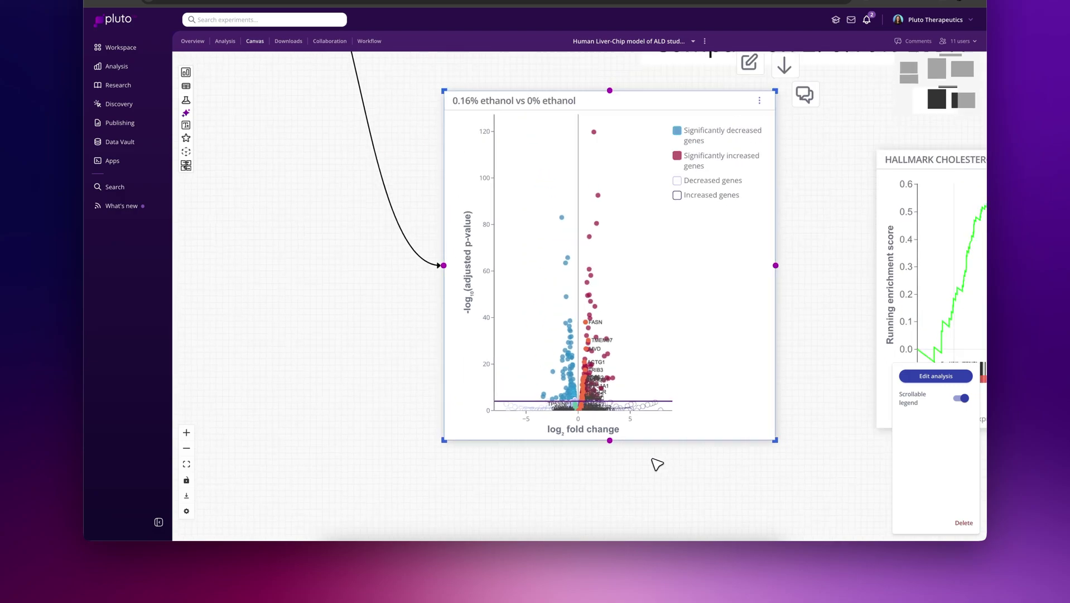
pyautogui.hscroll(3, 623, 453)
pyautogui.click(592, 450)
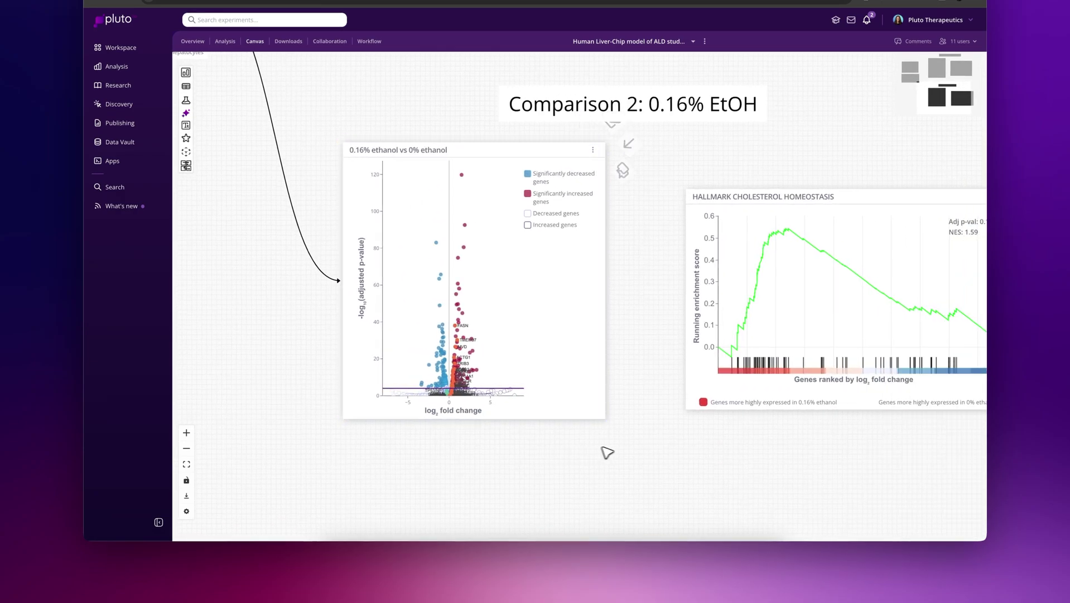
pyautogui.hscroll(3, 604, 449)
pyautogui.scroll(-5, 592, 458)
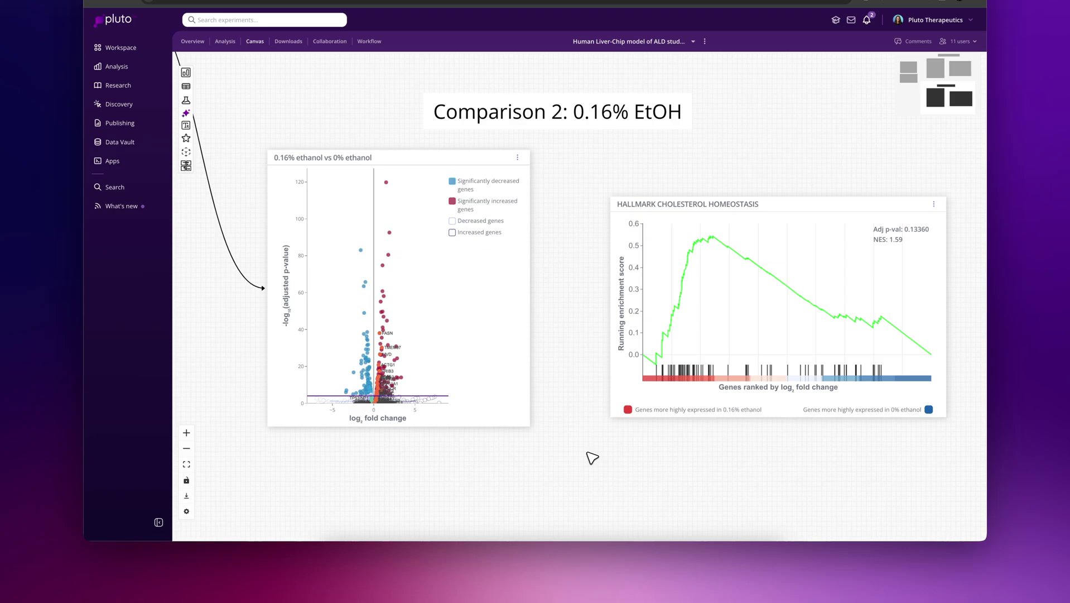
pyautogui.scroll(2, 817, 344)
pyautogui.hscroll(-2, 817, 344)
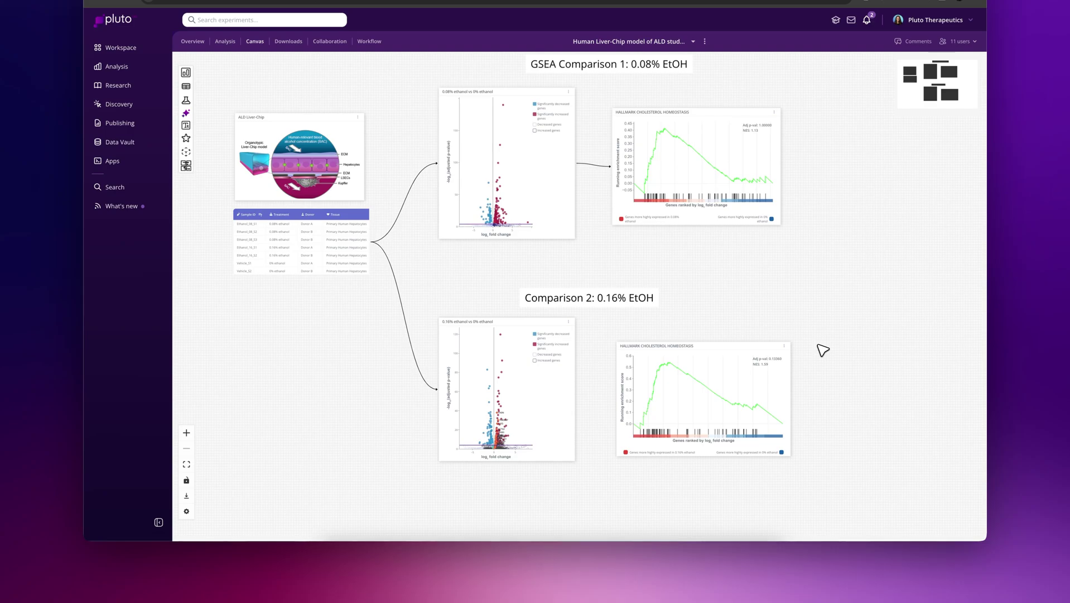
# Step: Clone the 0.16% ethanol Hallmark Cholesterol Homeostasis enrichment plot and widen the copy until it is somewhat larger than the original
pyautogui.hscroll(9, 823, 350)
pyautogui.scroll(-3, 823, 349)
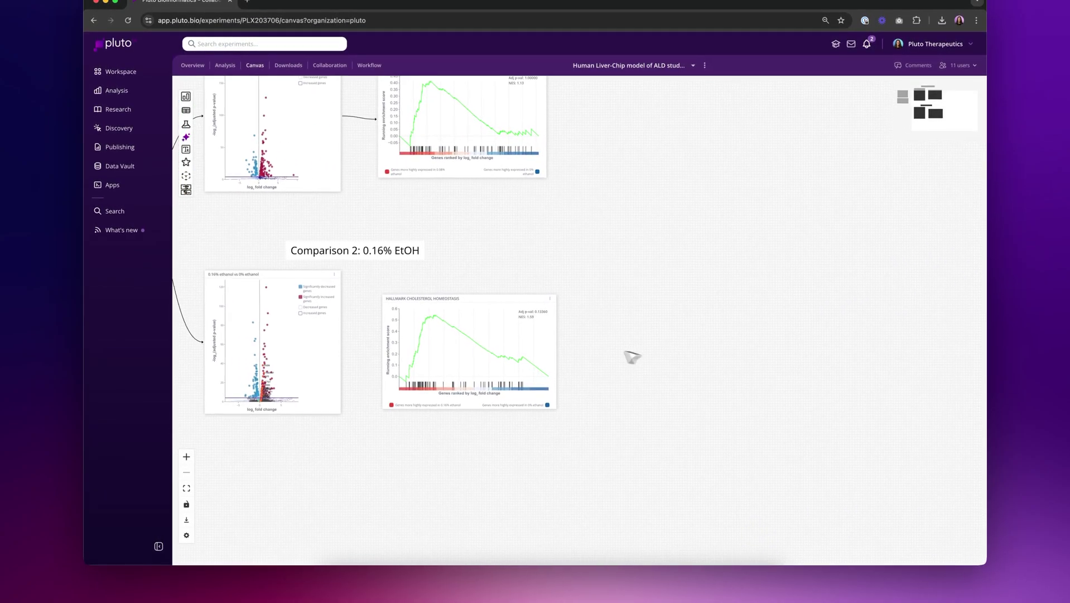
pyautogui.scroll(3, 613, 352)
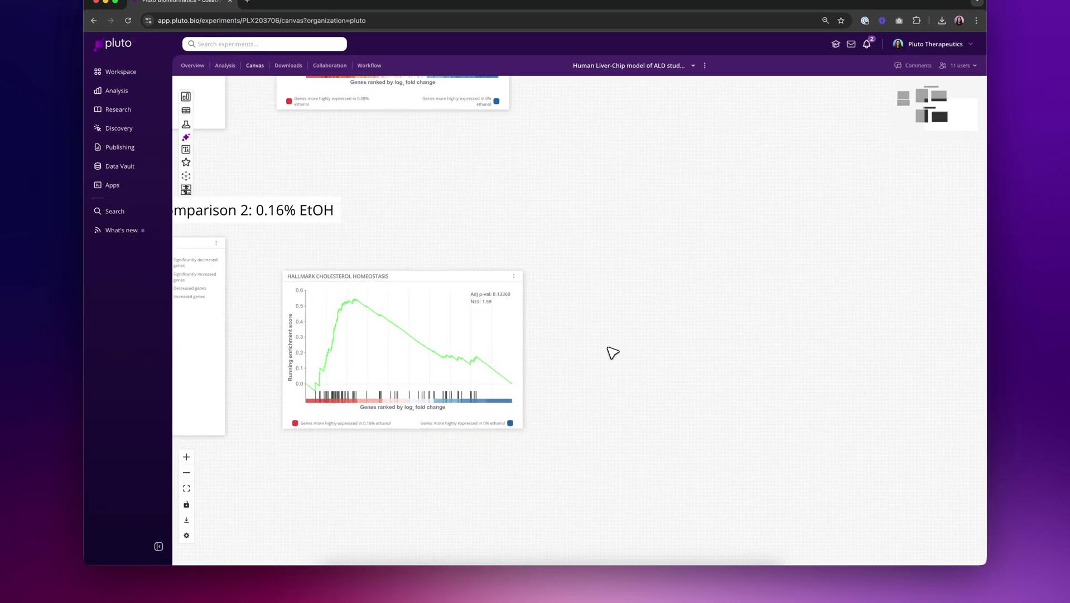
pyautogui.click(514, 275)
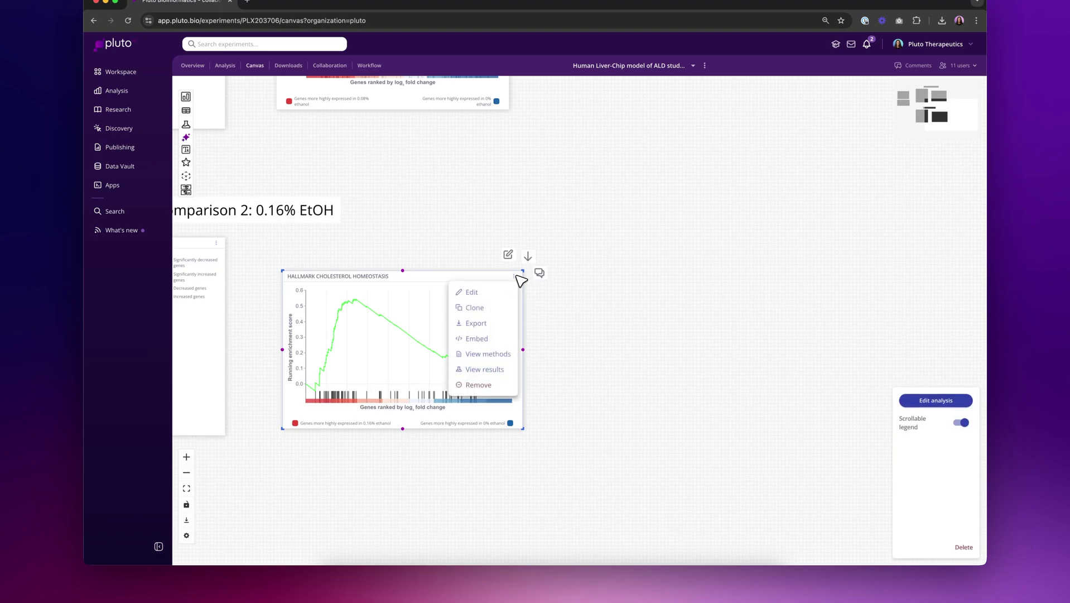
pyautogui.click(502, 313)
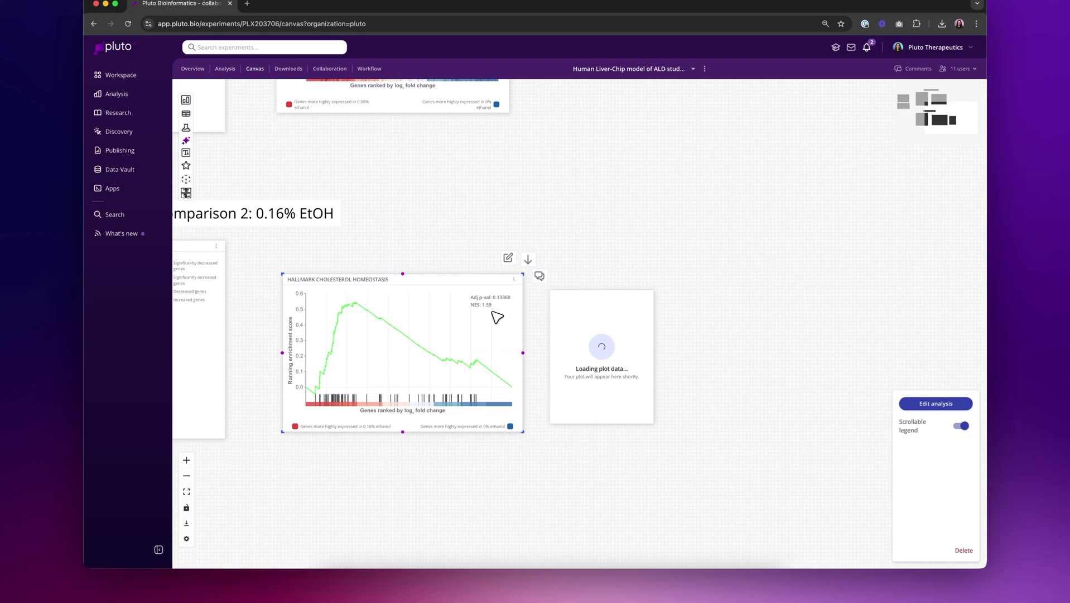
pyautogui.click(607, 298)
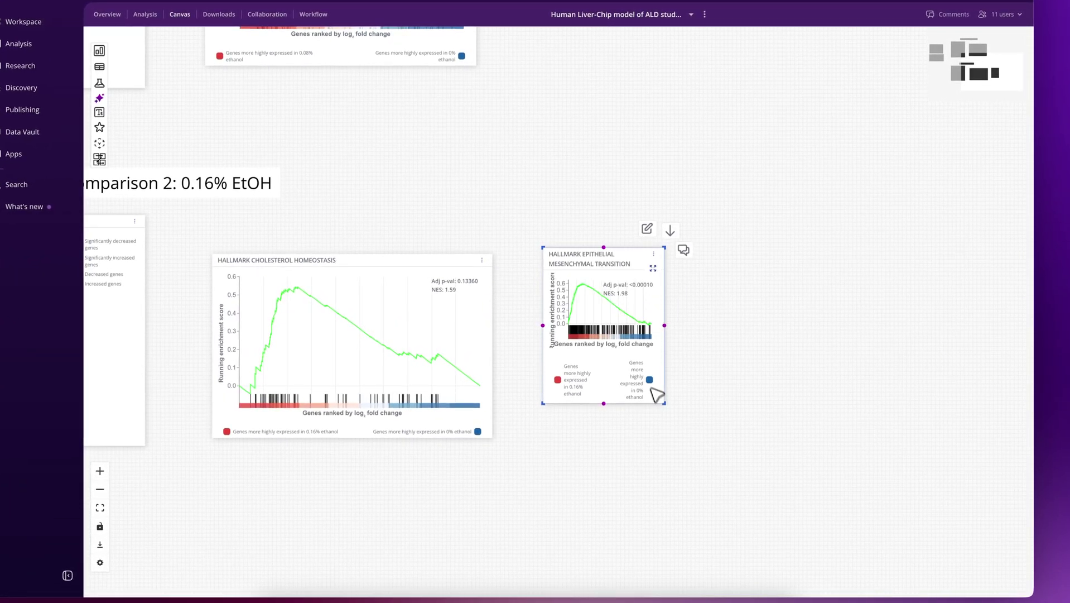
pyautogui.moveTo(664, 401); pyautogui.dragTo(924, 424)
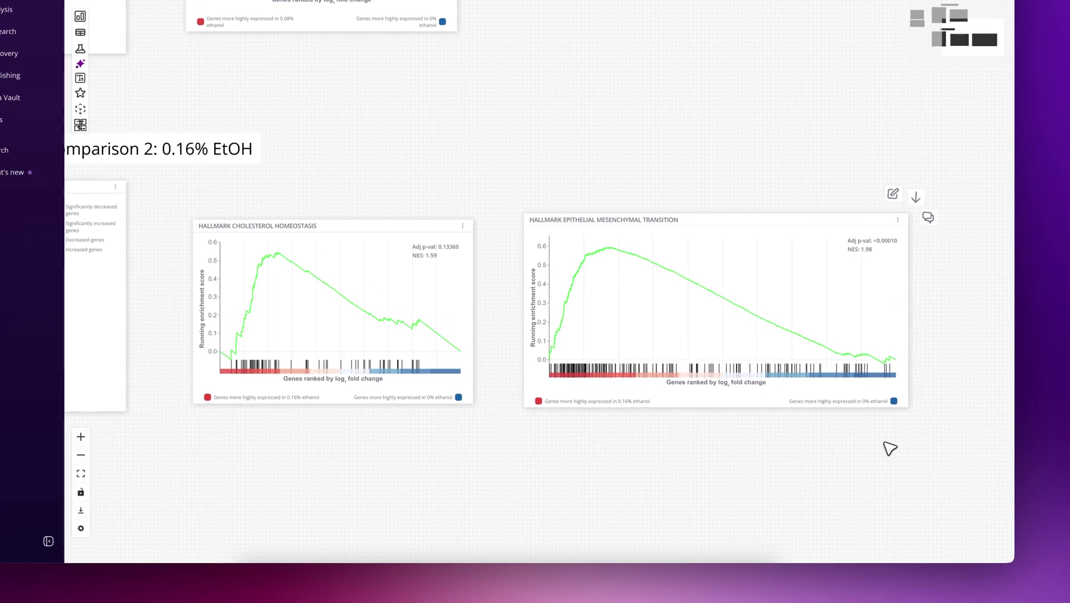
pyautogui.scroll(-3, 837, 455)
pyautogui.moveTo(802, 461); pyautogui.dragTo(767, 410)
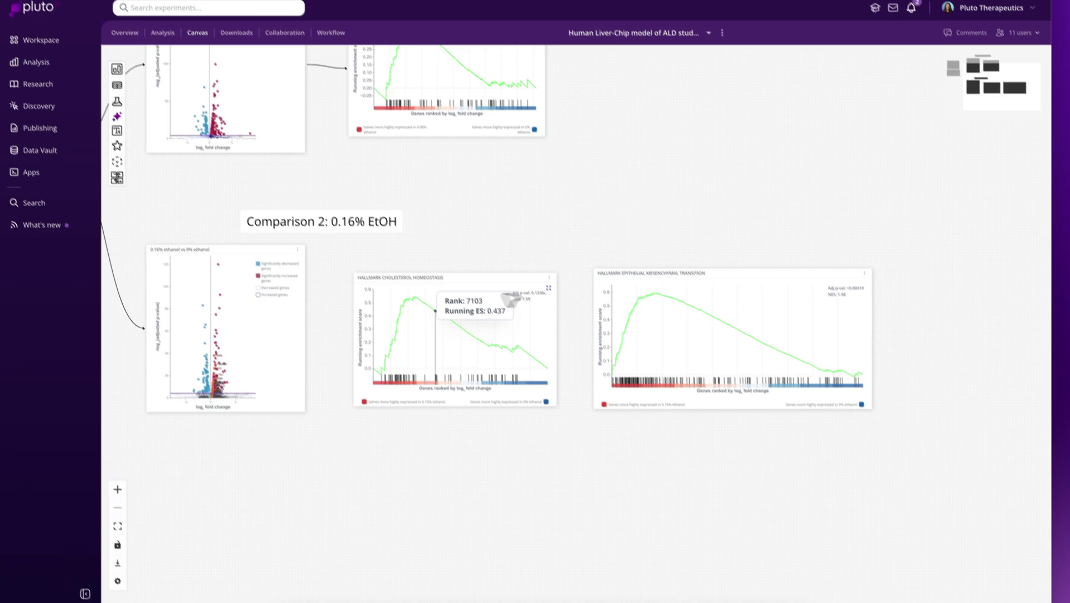
# Step: Change the cloned Hallmark Epithelial Mesenchymal Transition plot to a score bar plot with an adjusted p-value threshold of 1, and save
pyautogui.doubleClick(678, 274)
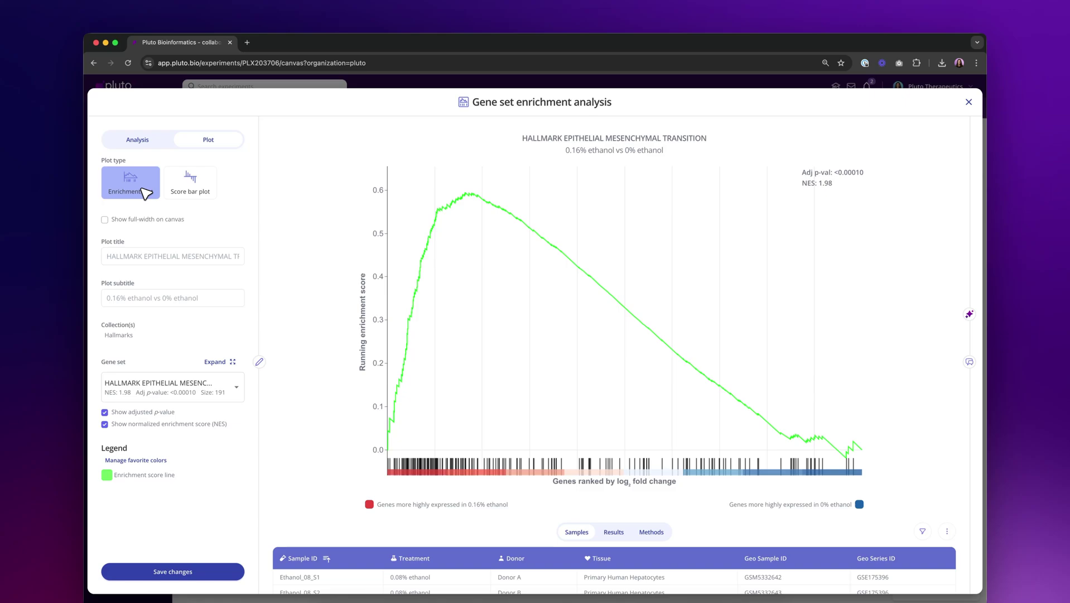
pyautogui.click(189, 192)
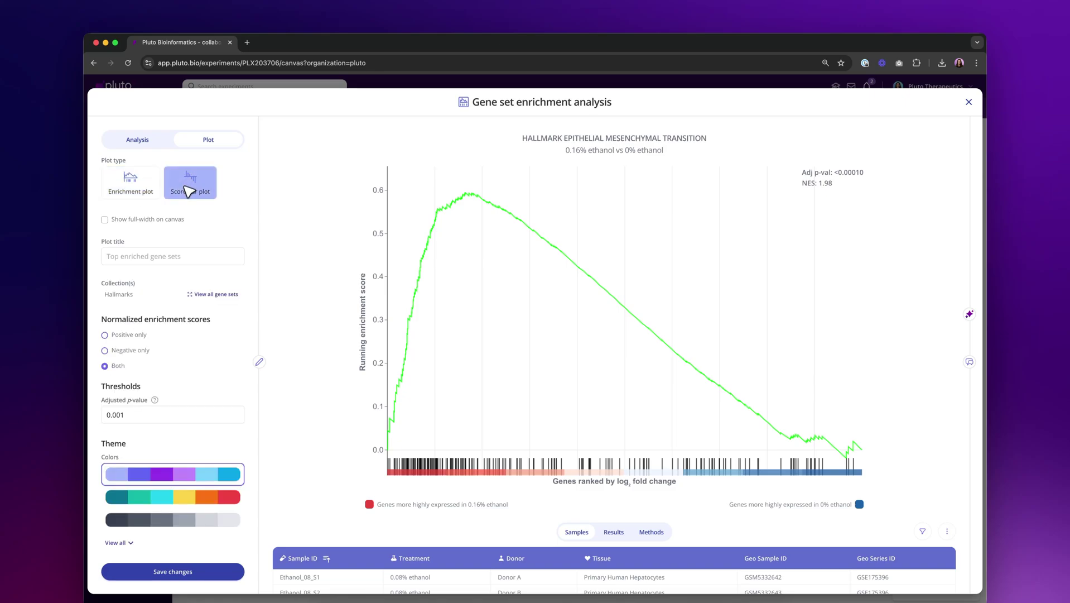
pyautogui.doubleClick(114, 414)
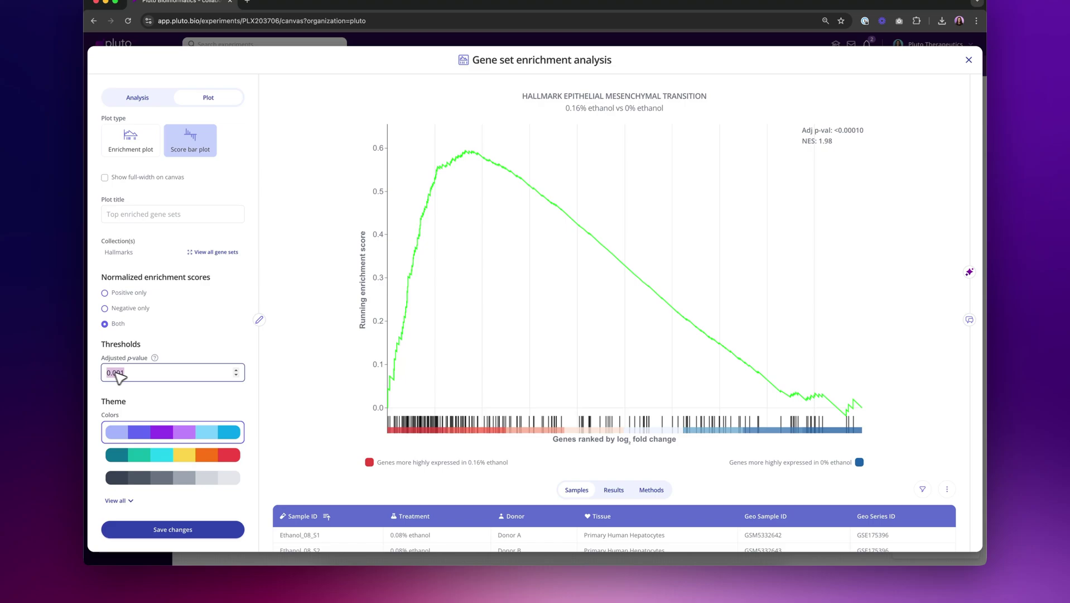
pyautogui.write('1')
pyautogui.click(117, 389)
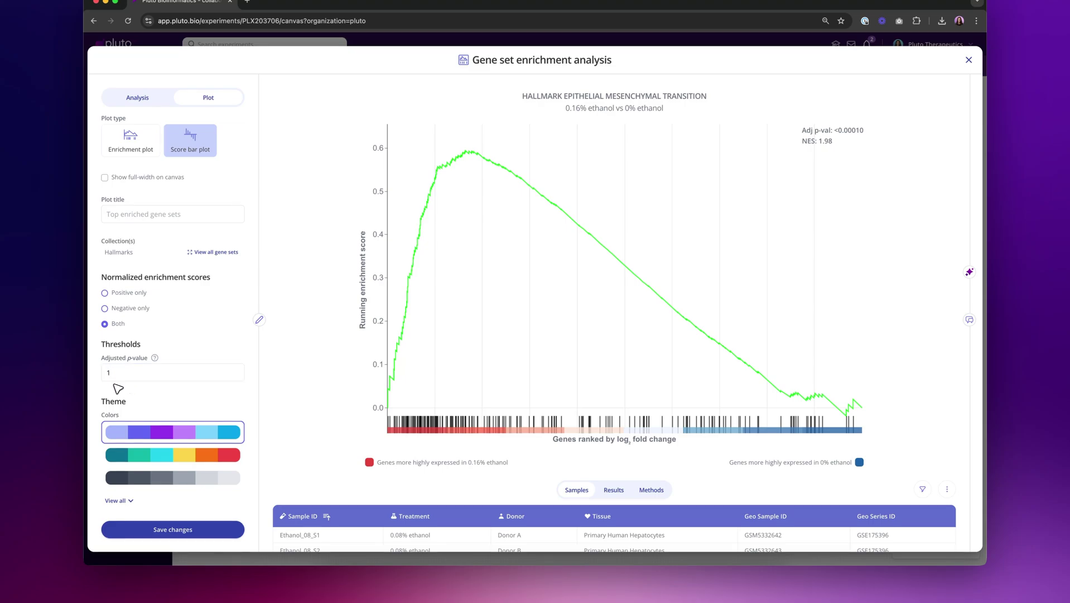
pyautogui.scroll(-2, 123, 391)
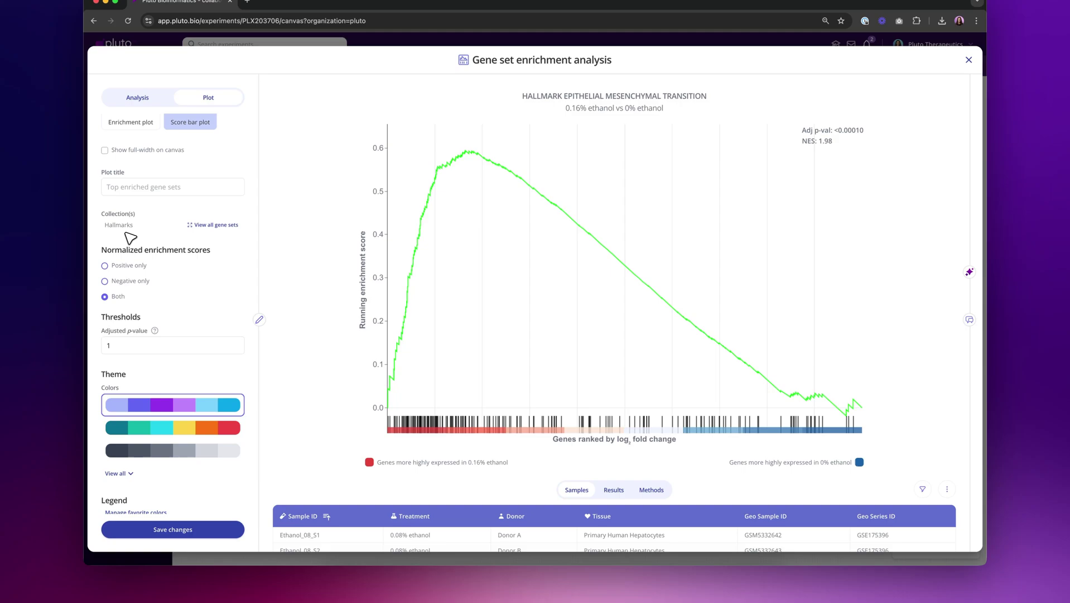
pyautogui.scroll(-2, 130, 239)
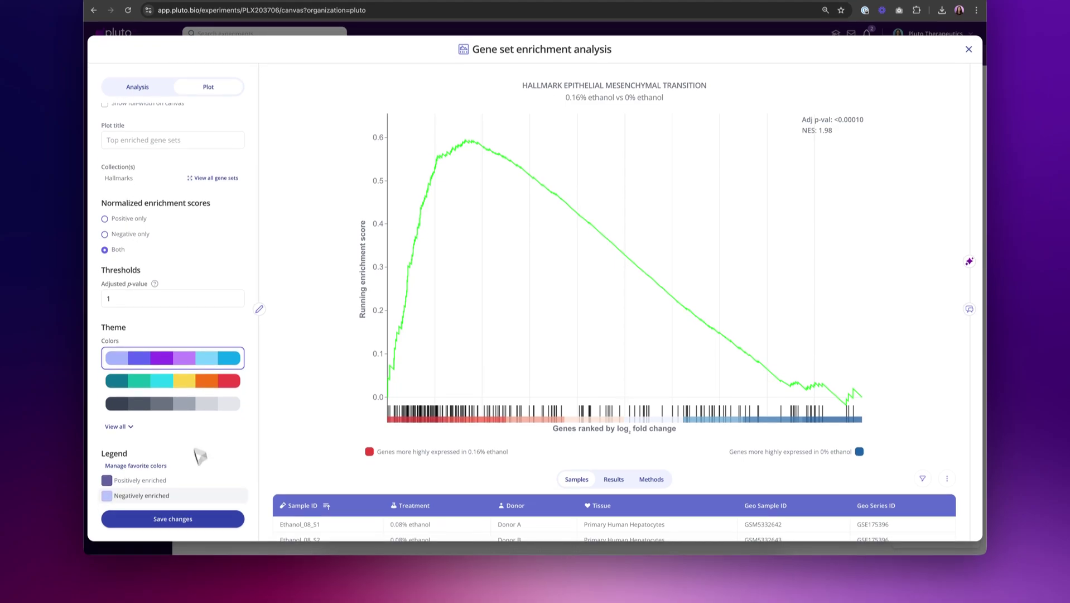
pyautogui.click(200, 529)
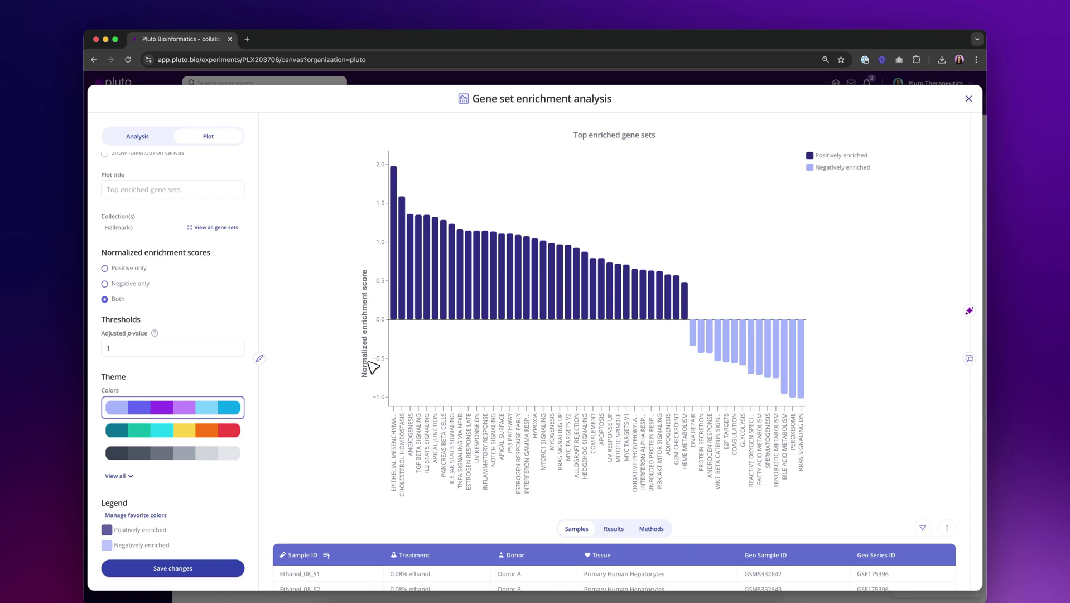
# Step: Re-enter 1 as the adjusted p-value threshold of the score bar plot
pyautogui.moveTo(392, 275)
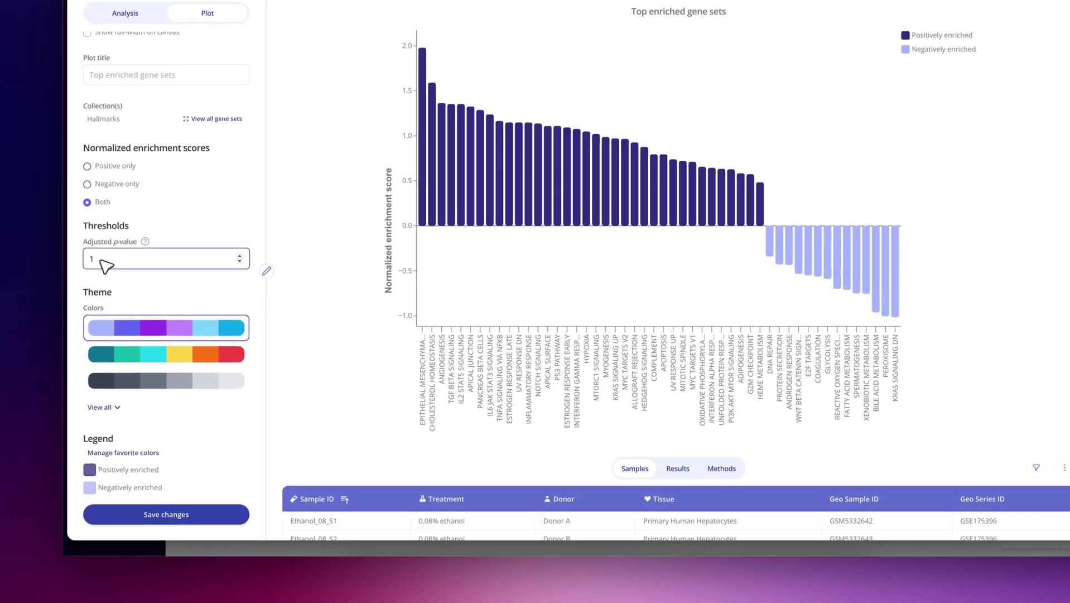
pyautogui.click(122, 329)
pyautogui.press('BackSpace')
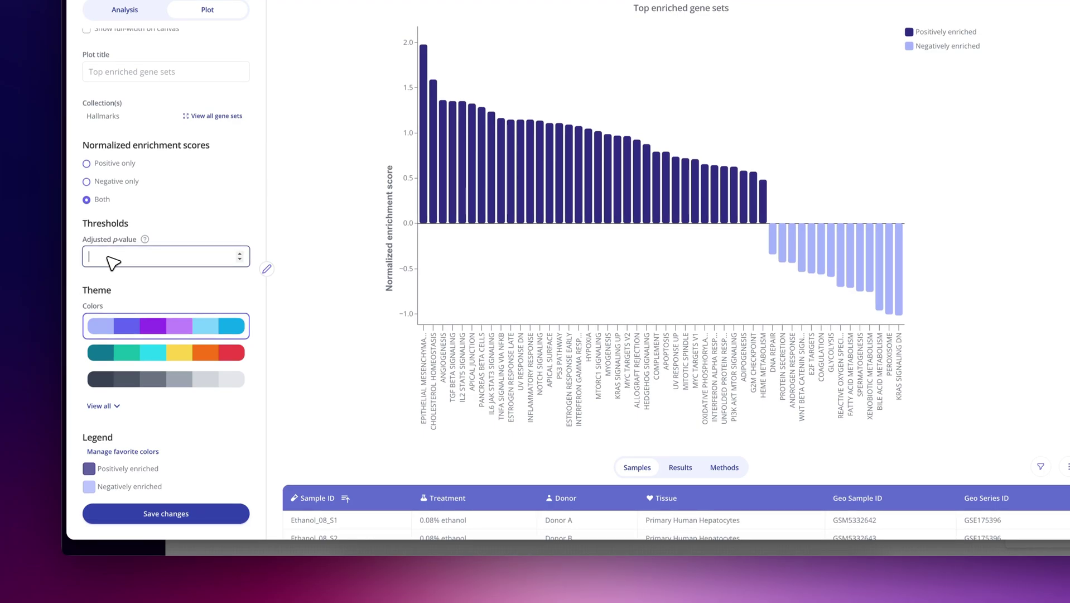
pyautogui.write('1')
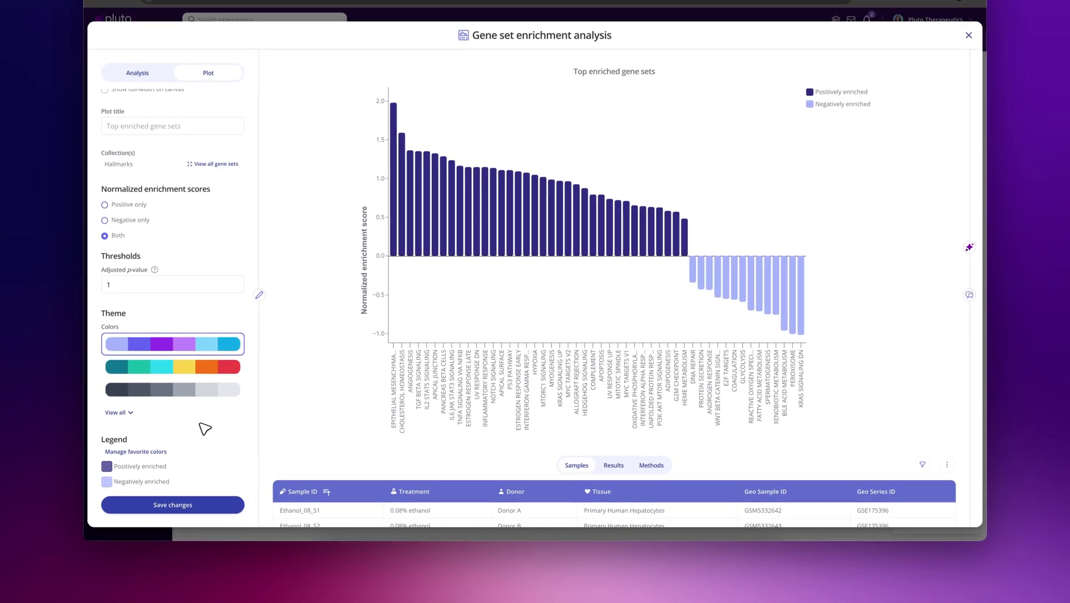
# Step: Color the positively enriched bars dark red #9D1742 and the negatively enriched bars blue, save the changes, and return to the canvas
pyautogui.click(107, 466)
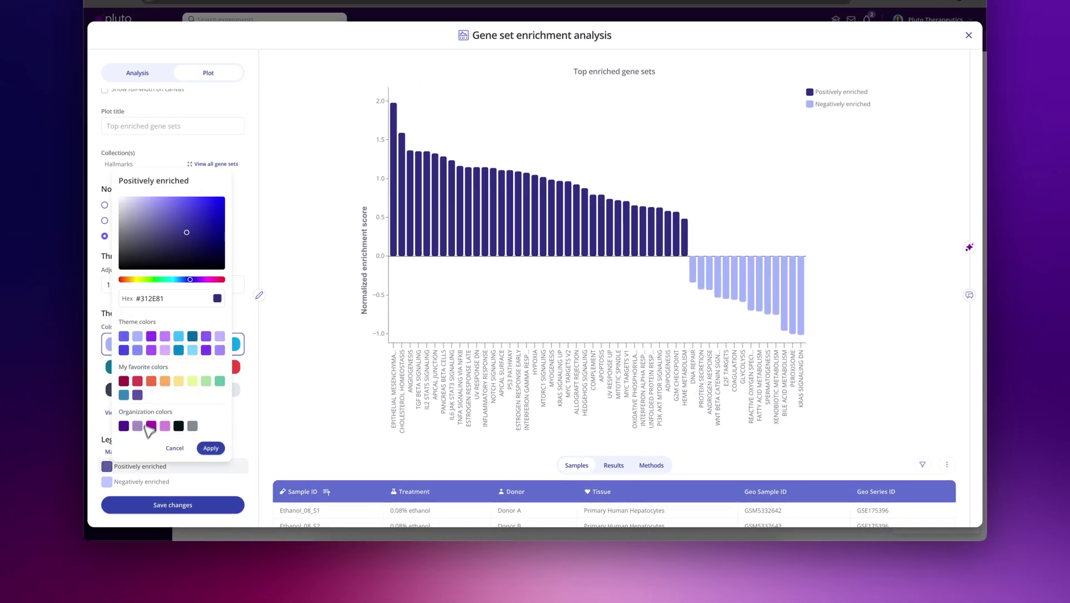
pyautogui.click(124, 381)
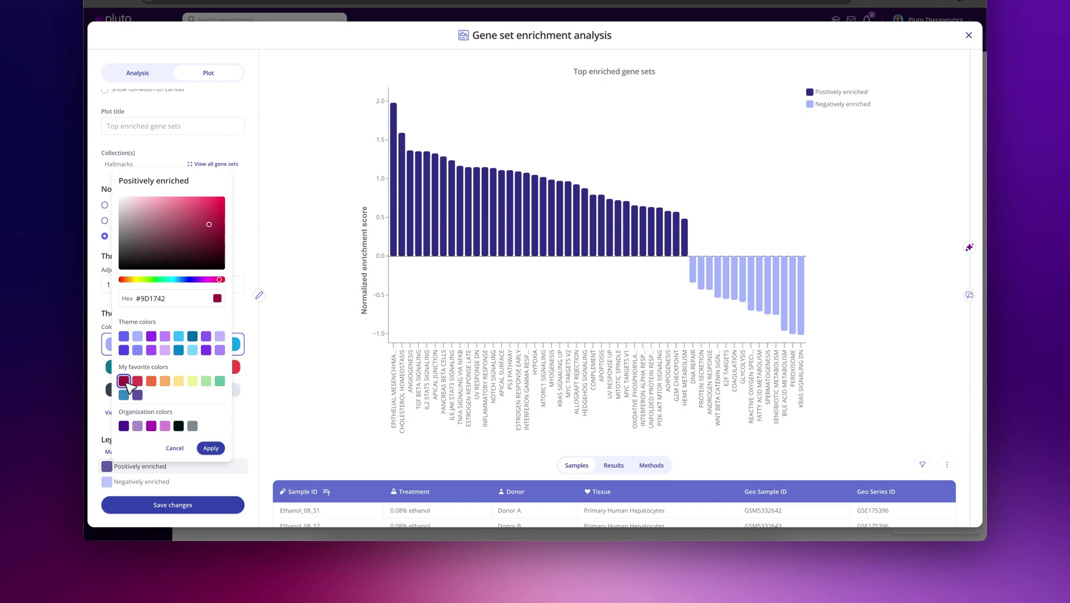
pyautogui.click(211, 448)
pyautogui.click(107, 482)
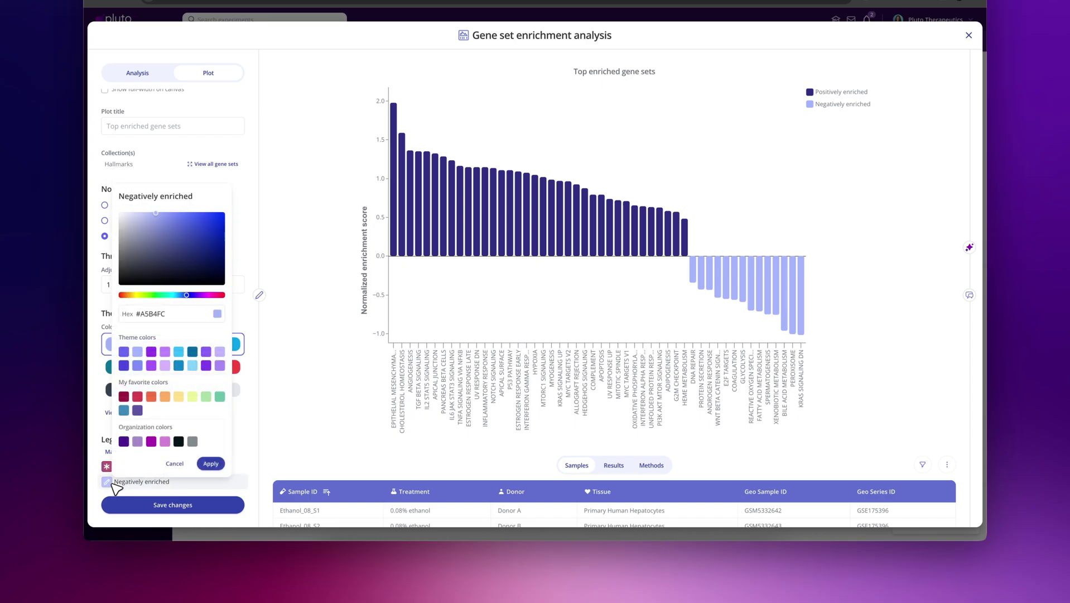
pyautogui.click(179, 365)
pyautogui.click(210, 463)
pyautogui.click(205, 505)
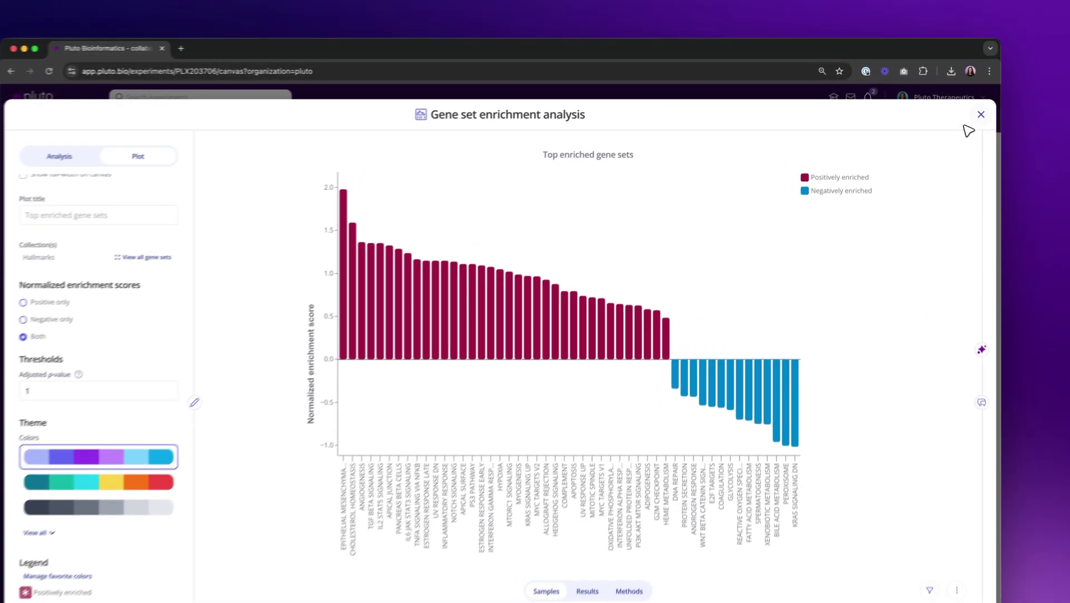
pyautogui.click(969, 35)
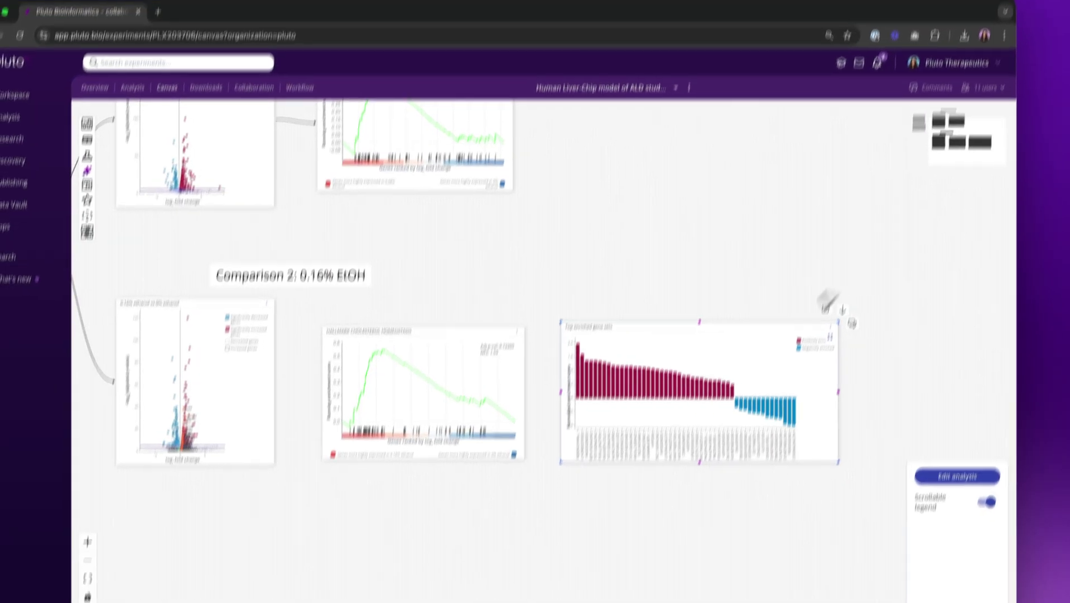
# Step: Review the volcano, enrichment and score bar plots of the 0.16% EtOH comparison side by side on the canvas
pyautogui.hscroll(-3, 670, 429)
pyautogui.scroll(3, 658, 455)
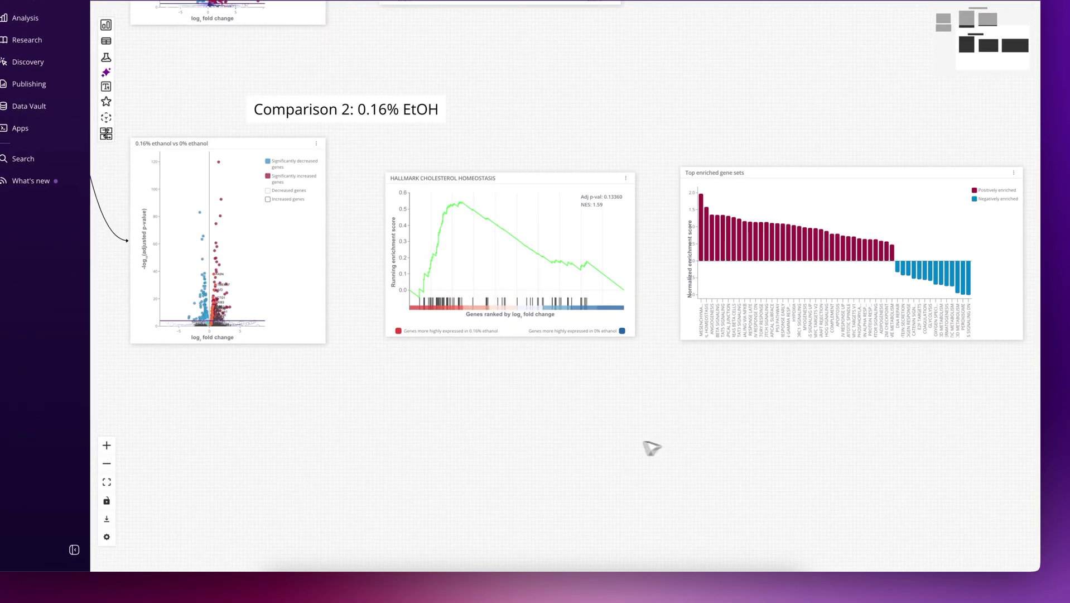
pyautogui.hscroll(-2, 625, 455)
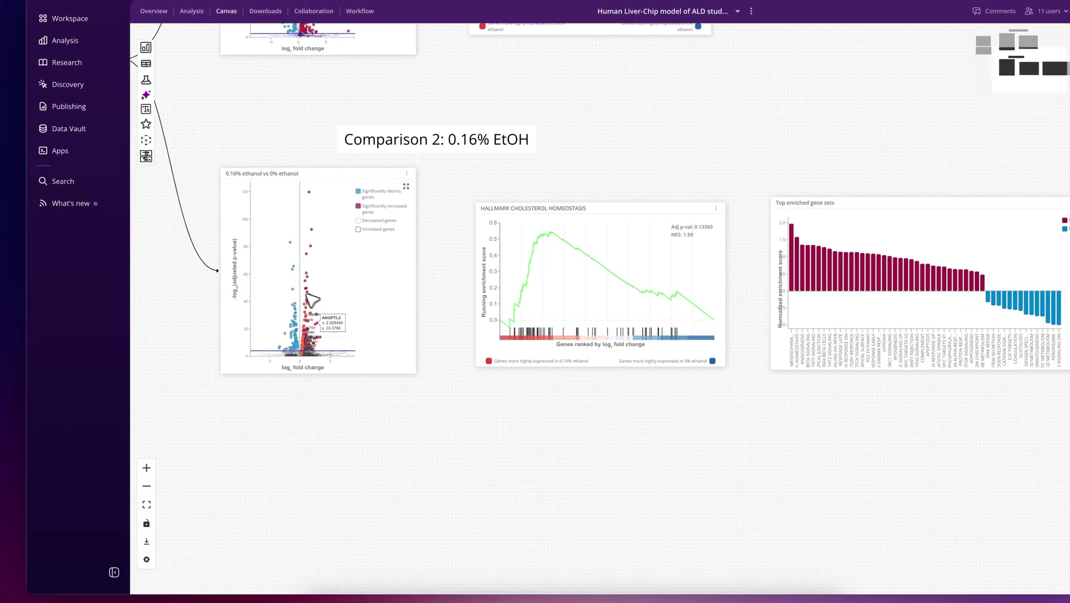
pyautogui.moveTo(275, 330)
pyautogui.hscroll(3, 502, 398)
pyautogui.moveTo(421, 248)
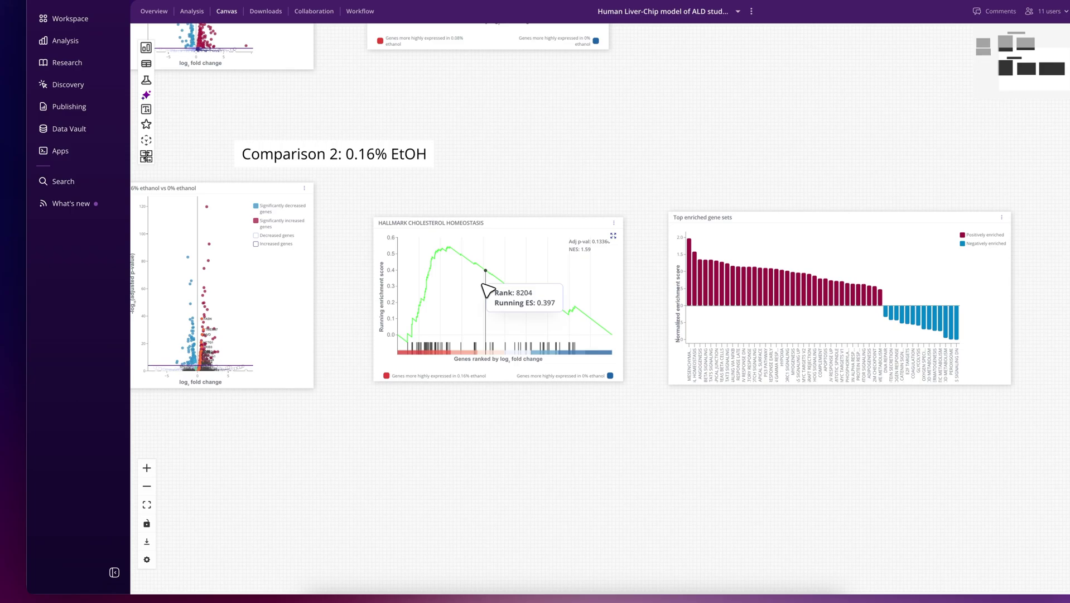
# Step: Inspect the Hallmark Cholesterol Homeostasis enrichment plot and the highest positively enriched bars of the top enriched gene sets plot
pyautogui.hscroll(3, 636, 433)
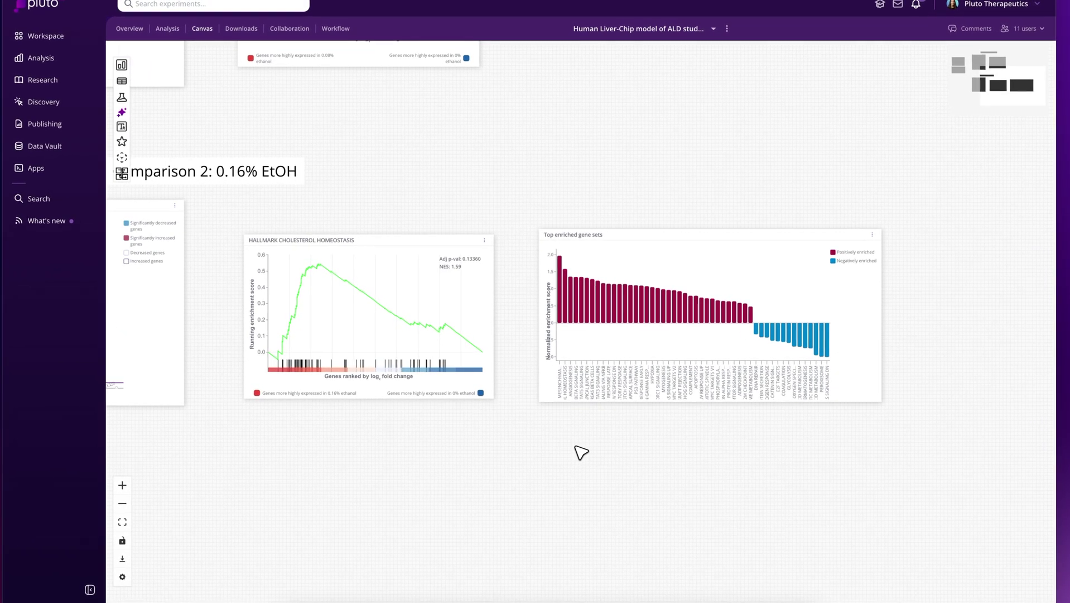
pyautogui.scroll(2, 605, 434)
pyautogui.hscroll(2, 641, 444)
pyautogui.moveTo(544, 287)
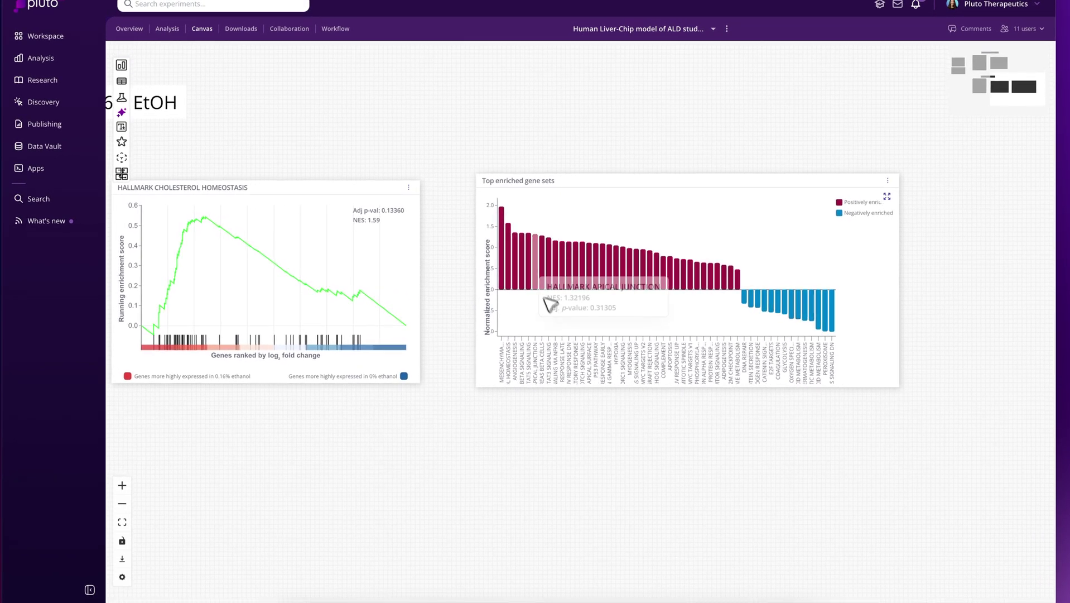
pyautogui.moveTo(509, 248)
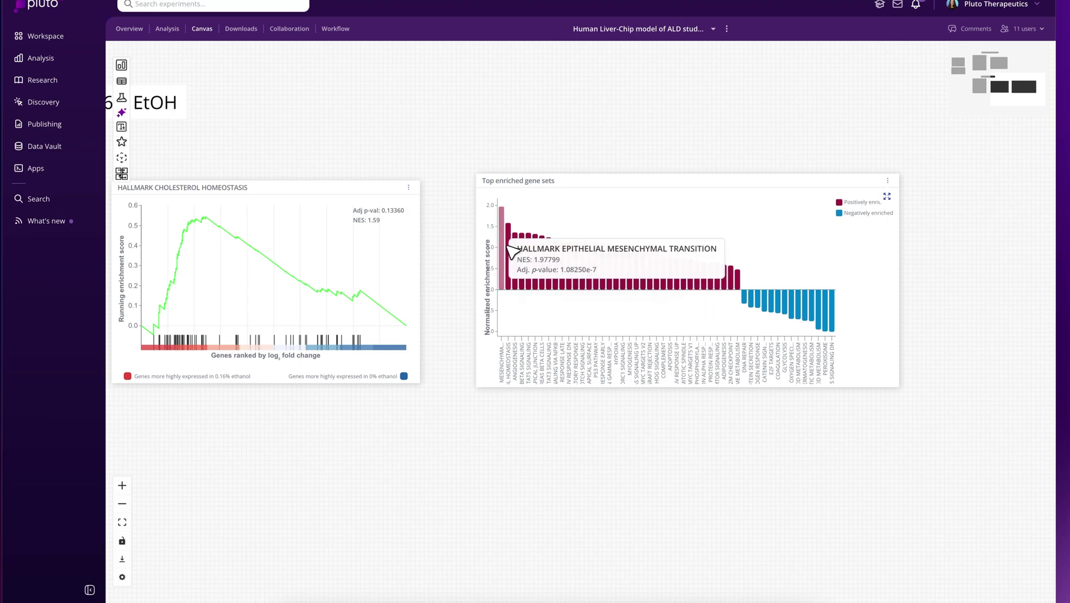
pyautogui.hscroll(-3, 429, 442)
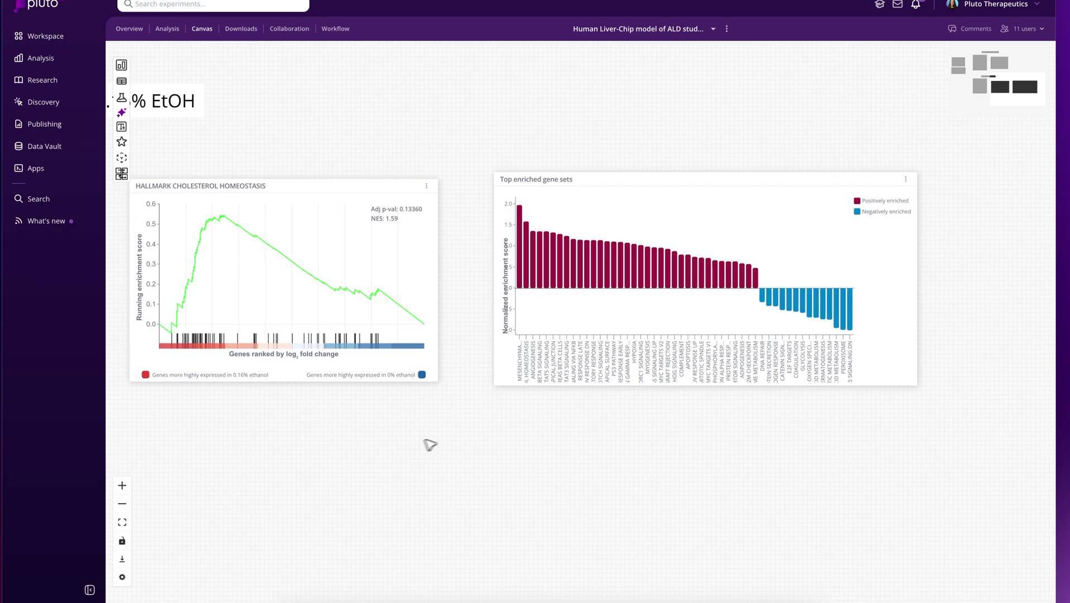
pyautogui.hscroll(-2, 485, 437)
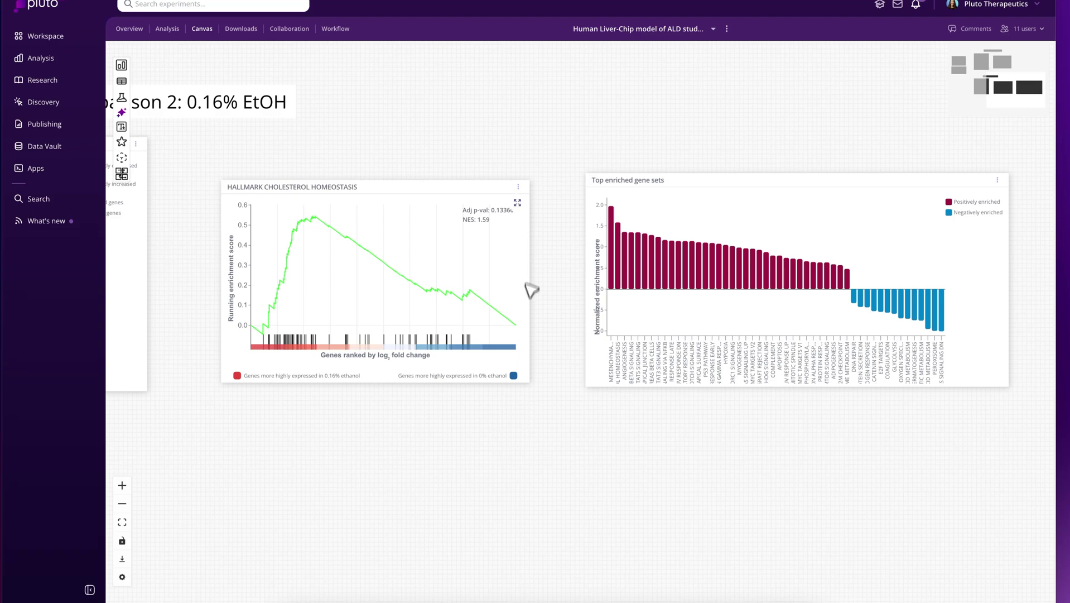
# Step: View the methods of the Hallmark Cholesterol Homeostasis enrichment plot and copy the full methods text with its references
pyautogui.click(518, 186)
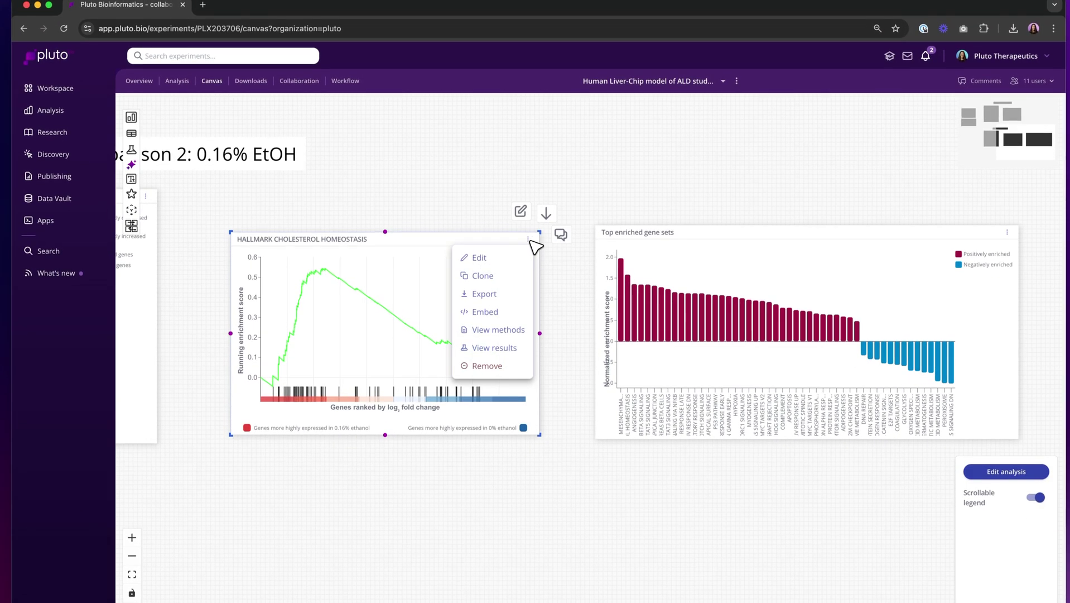
pyautogui.click(516, 336)
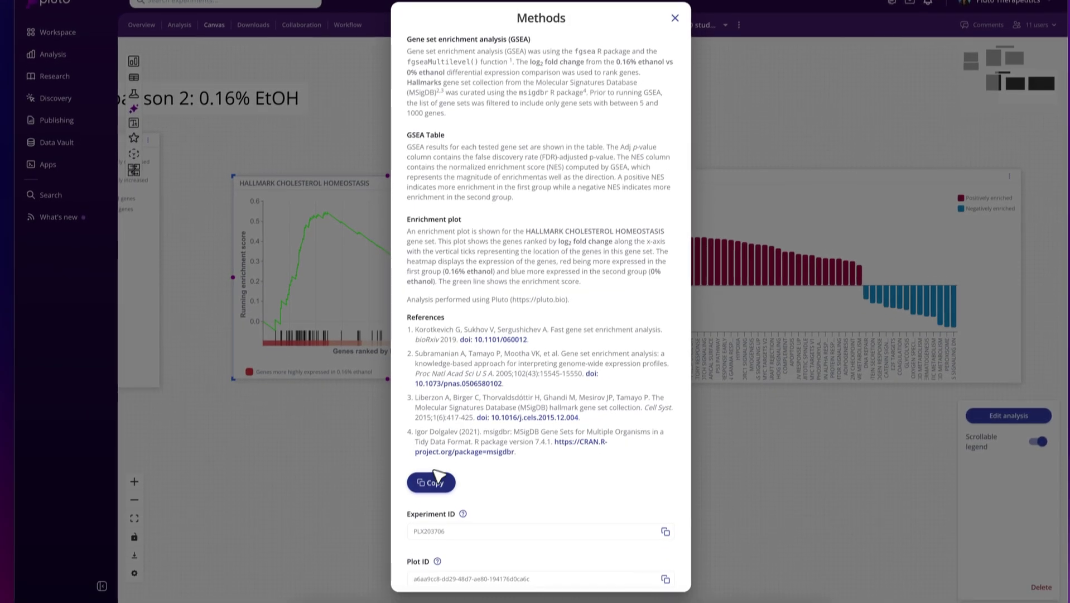
pyautogui.click(430, 540)
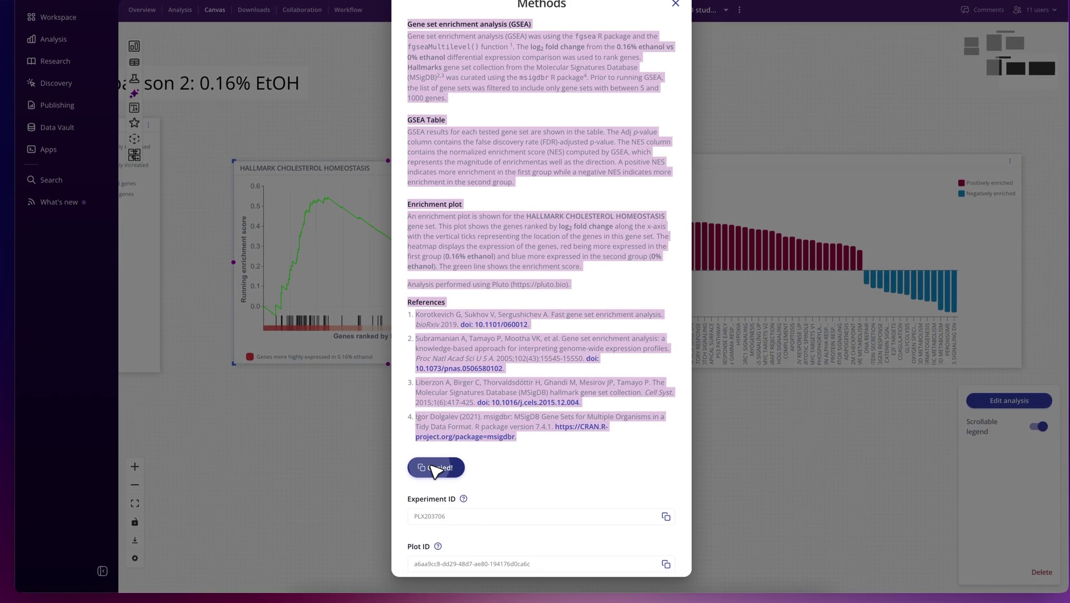
pyautogui.click(587, 263)
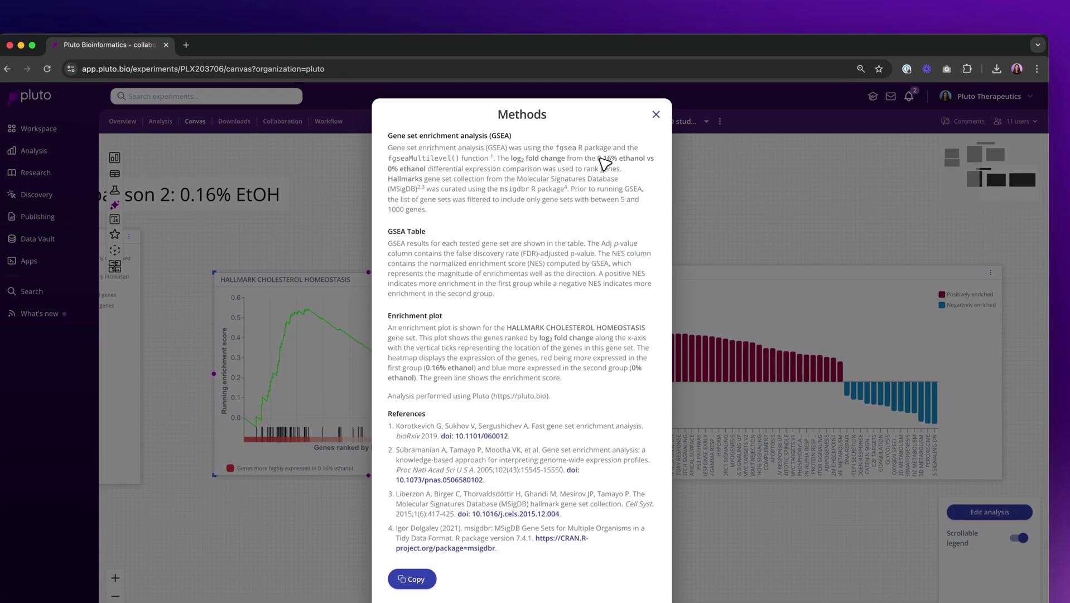
# Step: Check the 0.16% ethanol vs 0% ethanol comparison named in the enrichment plot's GSEA methods, and close the methods
pyautogui.moveTo(617, 46); pyautogui.dragTo(458, 58)
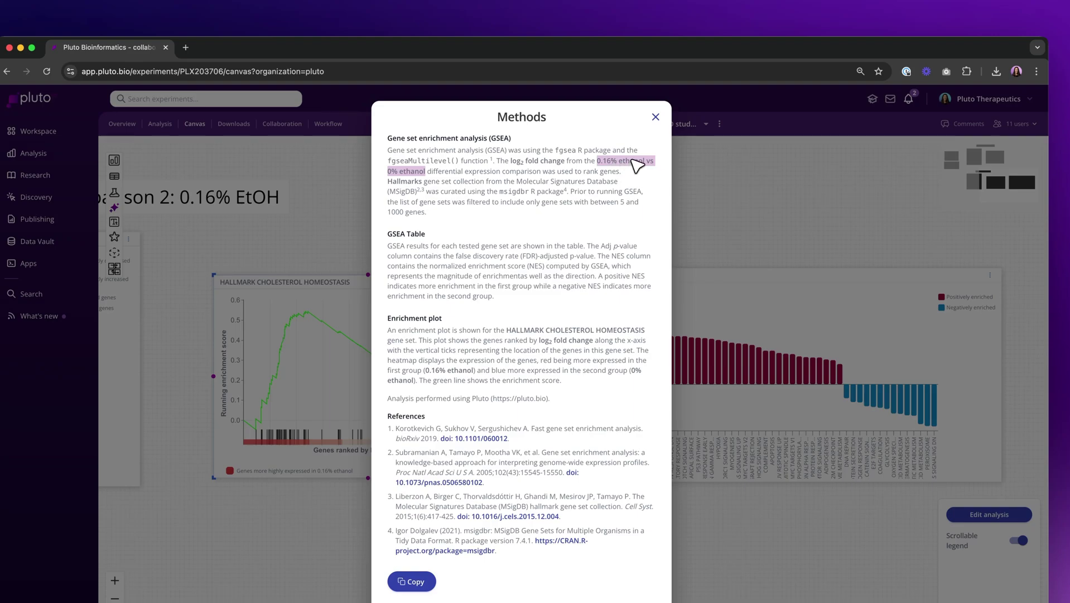
pyautogui.click(432, 176)
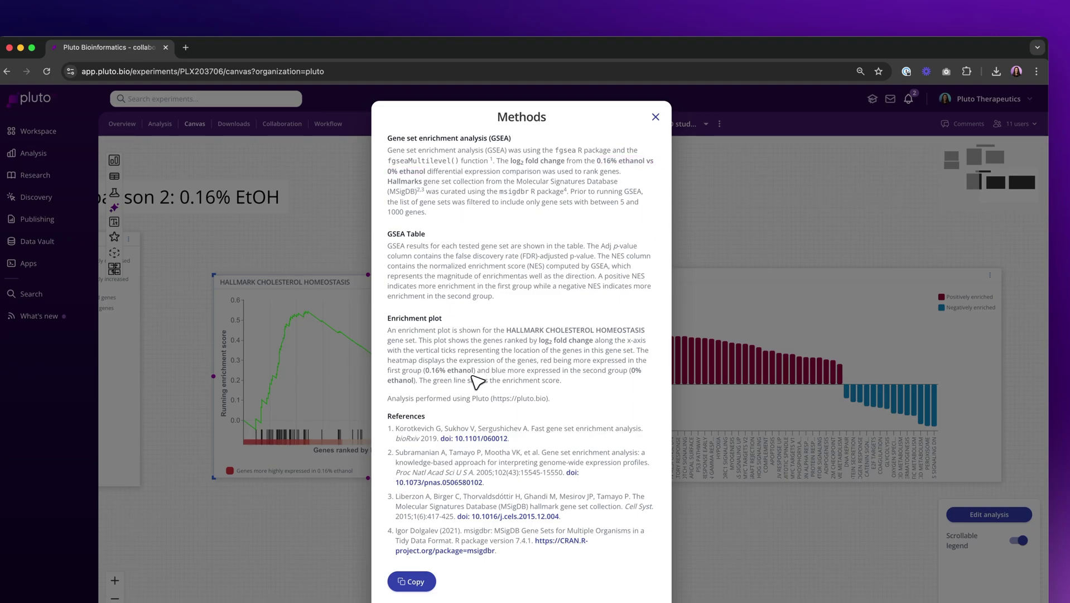
pyautogui.click(656, 117)
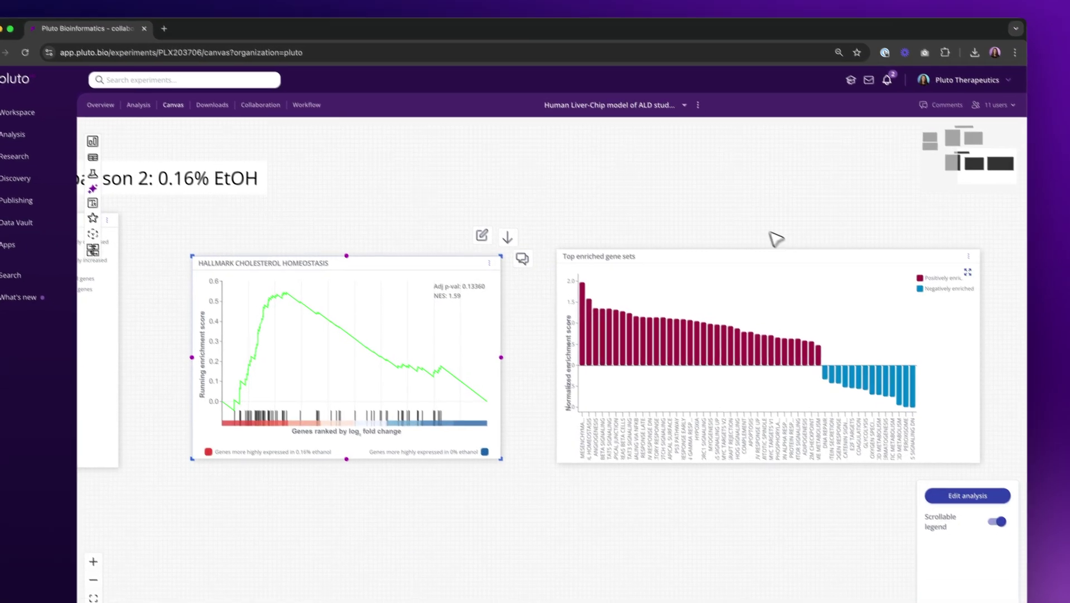
# Step: Read the methods of the top enriched gene sets bar plot, including the gene set scores barplot section, and close them
pyautogui.click(939, 251)
pyautogui.click(952, 241)
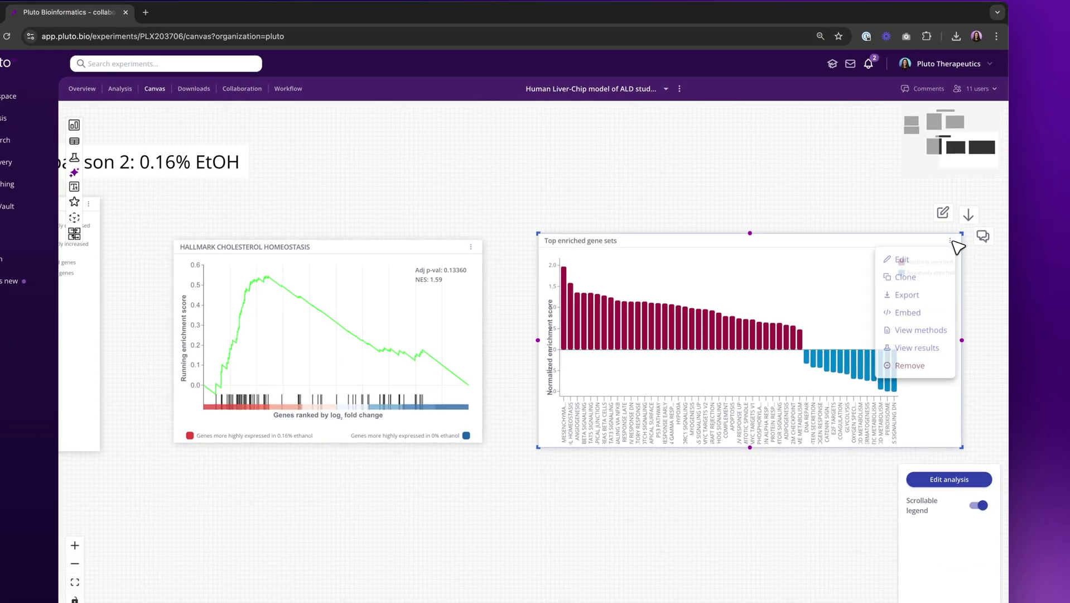
pyautogui.click(929, 332)
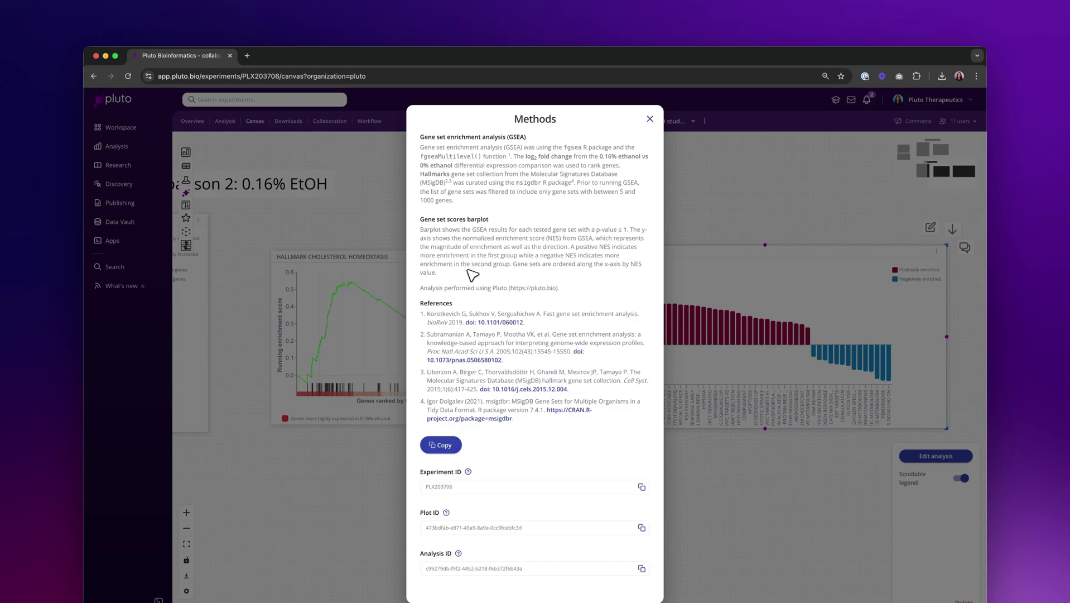
pyautogui.click(649, 118)
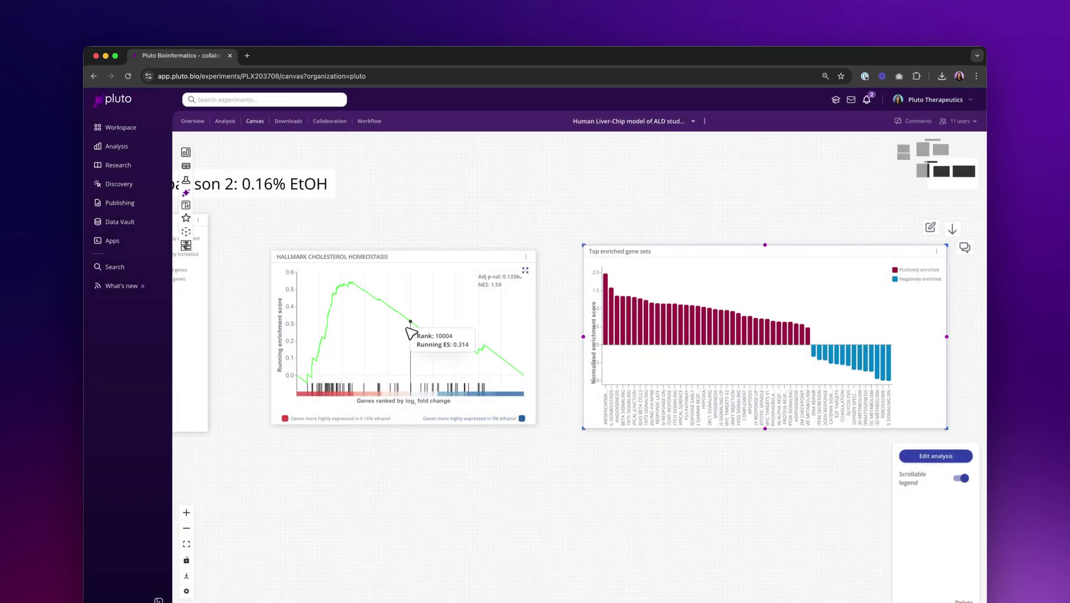
# Step: Look over the whole Comparison 2 row, inspecting the volcano plot and the Cholesterol Homeostasis bar in the score bar plot
pyautogui.scroll(-3, 575, 471)
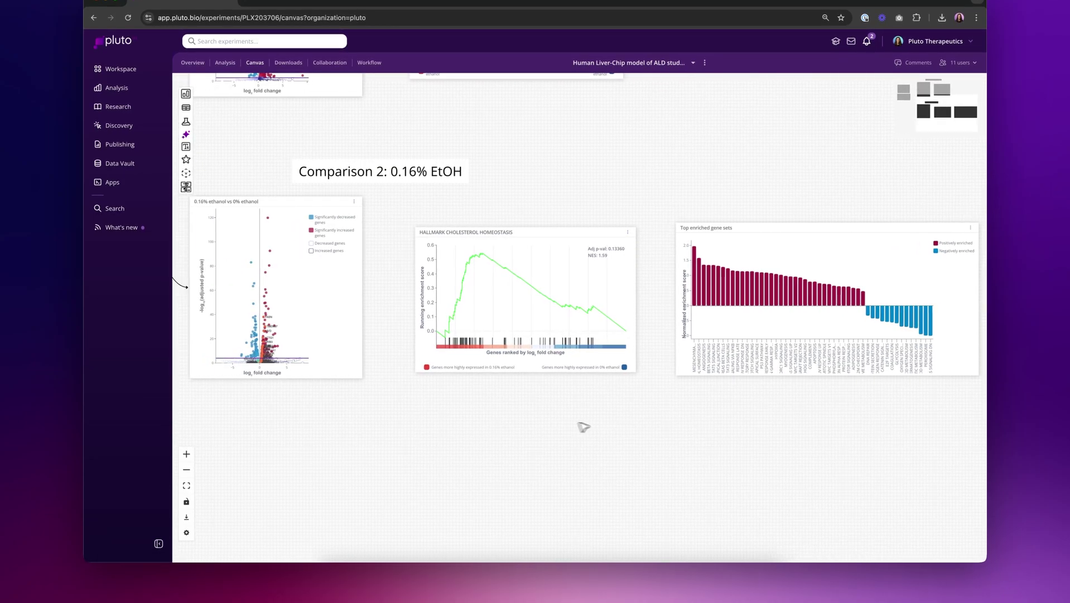
pyautogui.moveTo(583, 427); pyautogui.dragTo(608, 428)
pyautogui.scroll(-2, 604, 425)
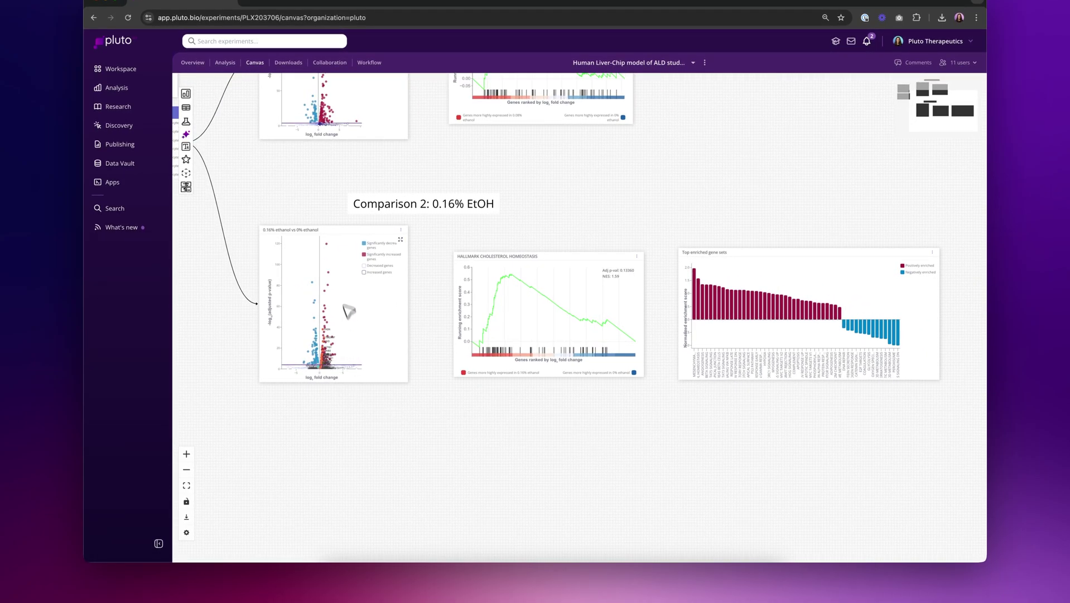
pyautogui.moveTo(326, 306)
pyautogui.moveTo(324, 341)
pyautogui.moveTo(701, 304)
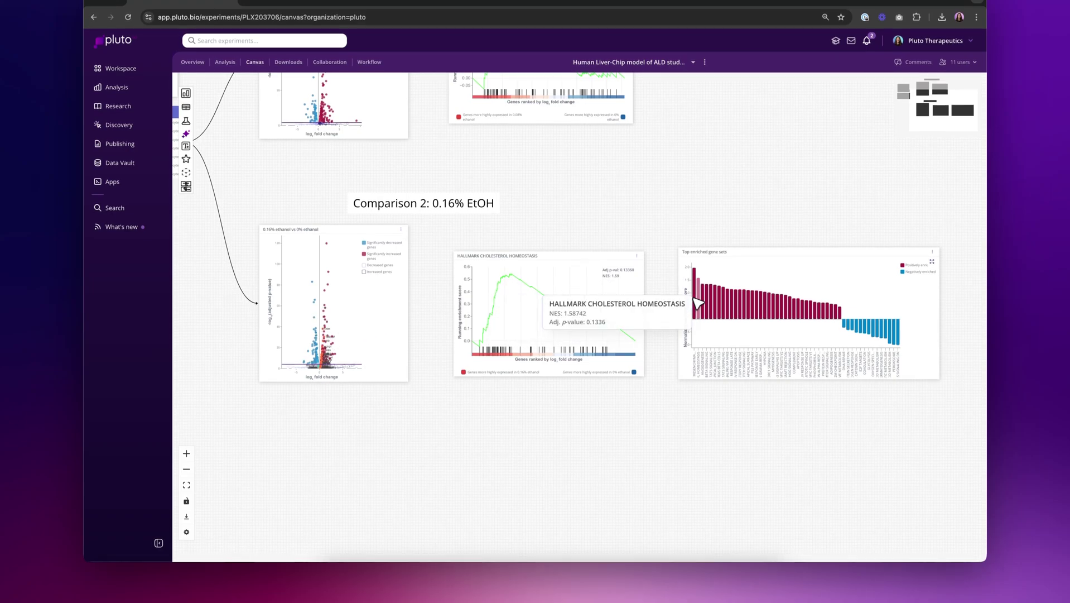
pyautogui.hscroll(2, 768, 418)
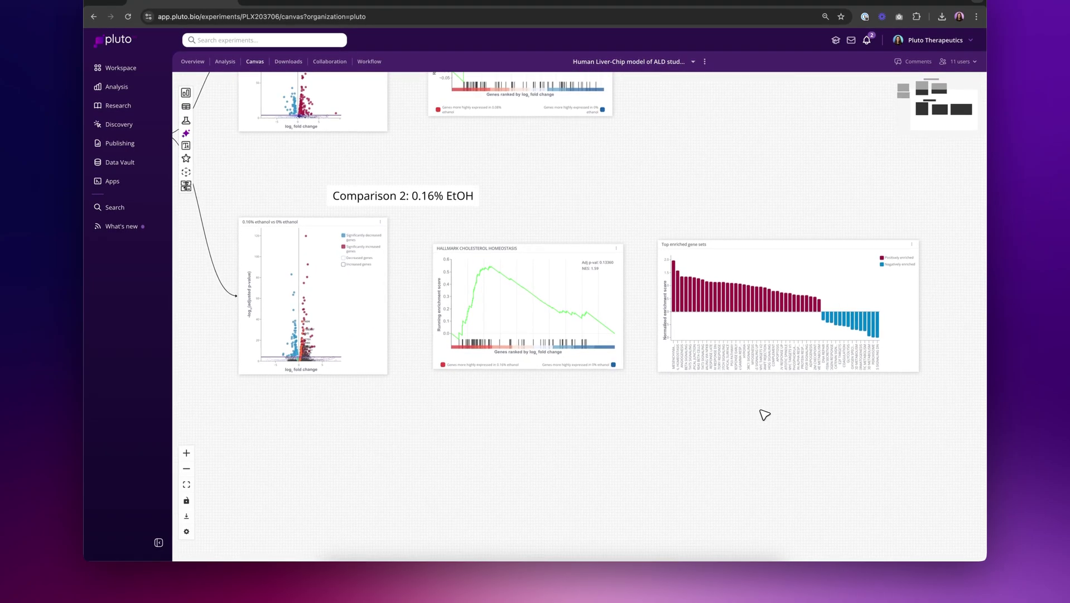